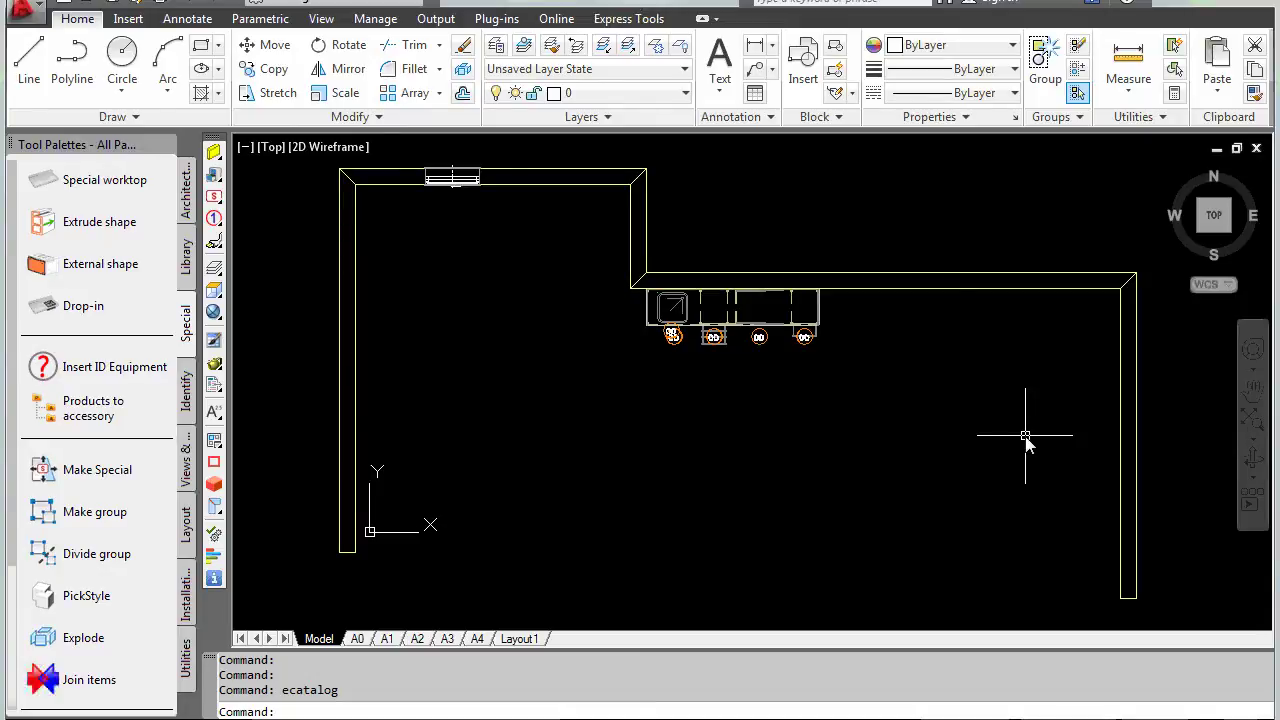
- Launch the Extrude Shape tool from the Special palette
{"action": "left_click", "coordinate": [90, 226]}
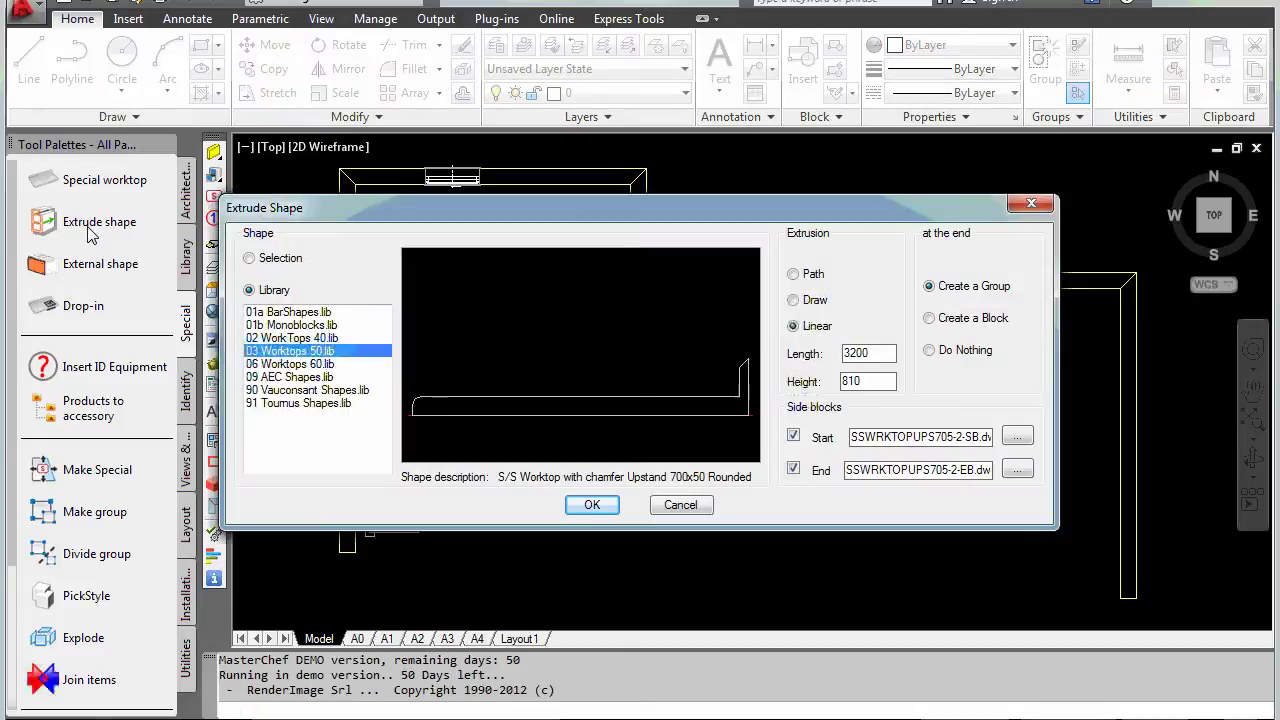
- Choose the Ambach Monoblock SYS1400 H900 profile from 01b Monoblocks.lib and confirm it
{"action": "left_click", "coordinate": [295, 314]}
{"action": "left_click", "coordinate": [294, 326]}
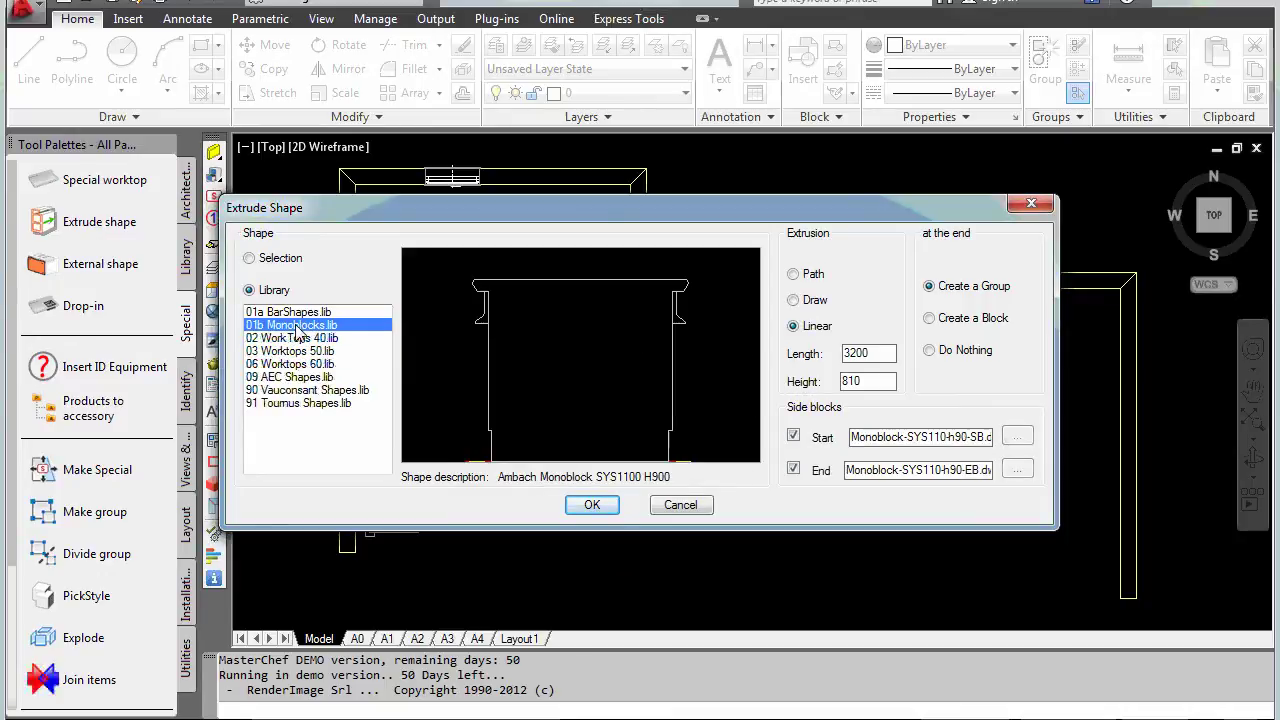
{"action": "left_click", "coordinate": [300, 339]}
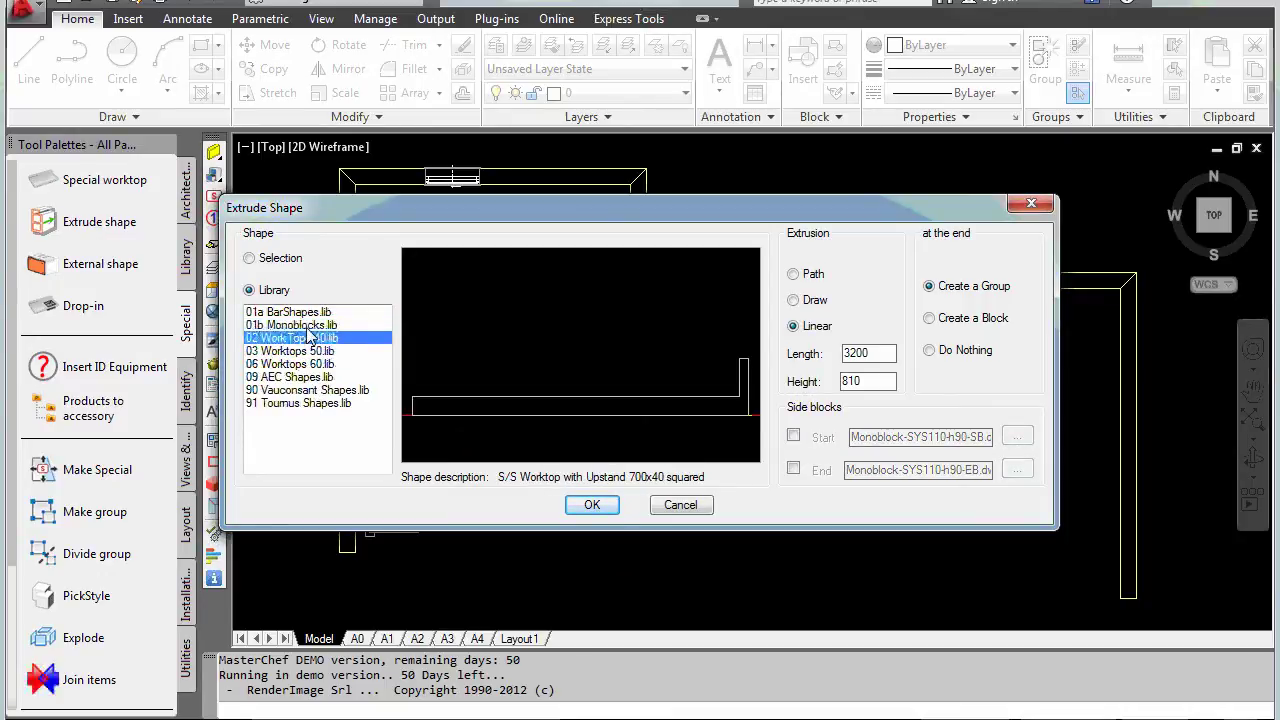
{"action": "left_click", "coordinate": [300, 325]}
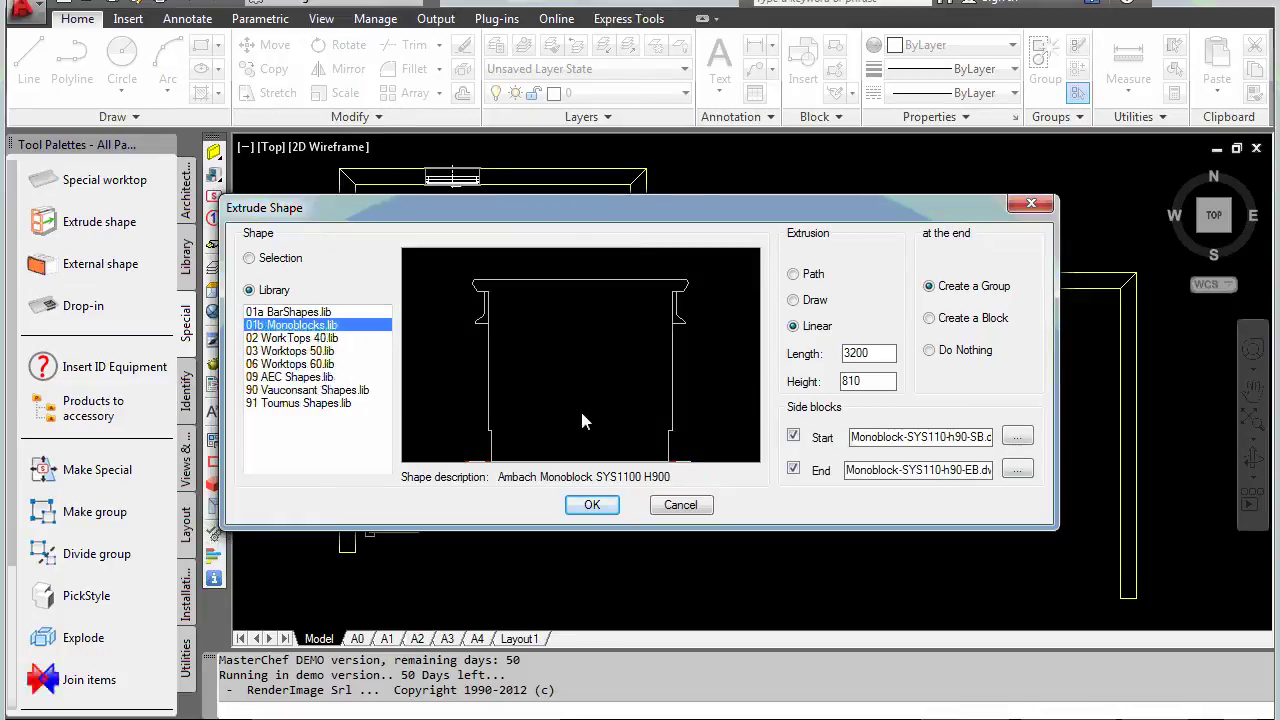
{"action": "left_click", "coordinate": [575, 371]}
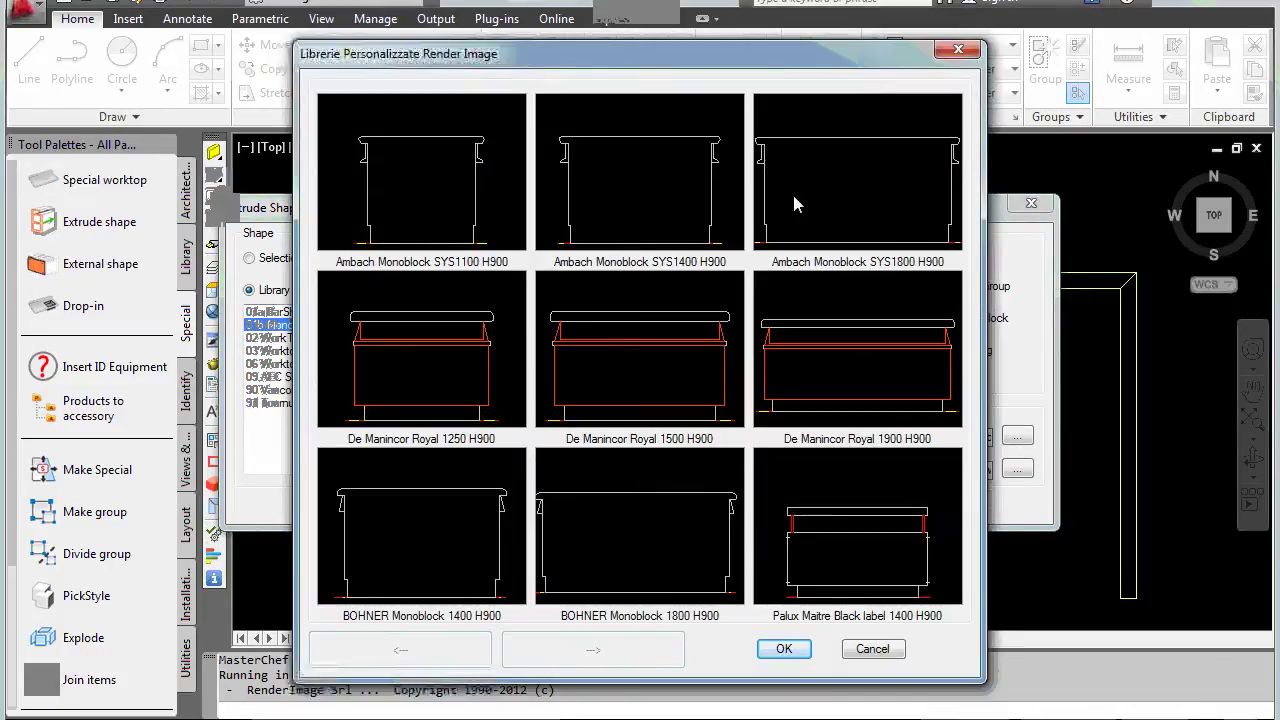
{"action": "left_click", "coordinate": [618, 189]}
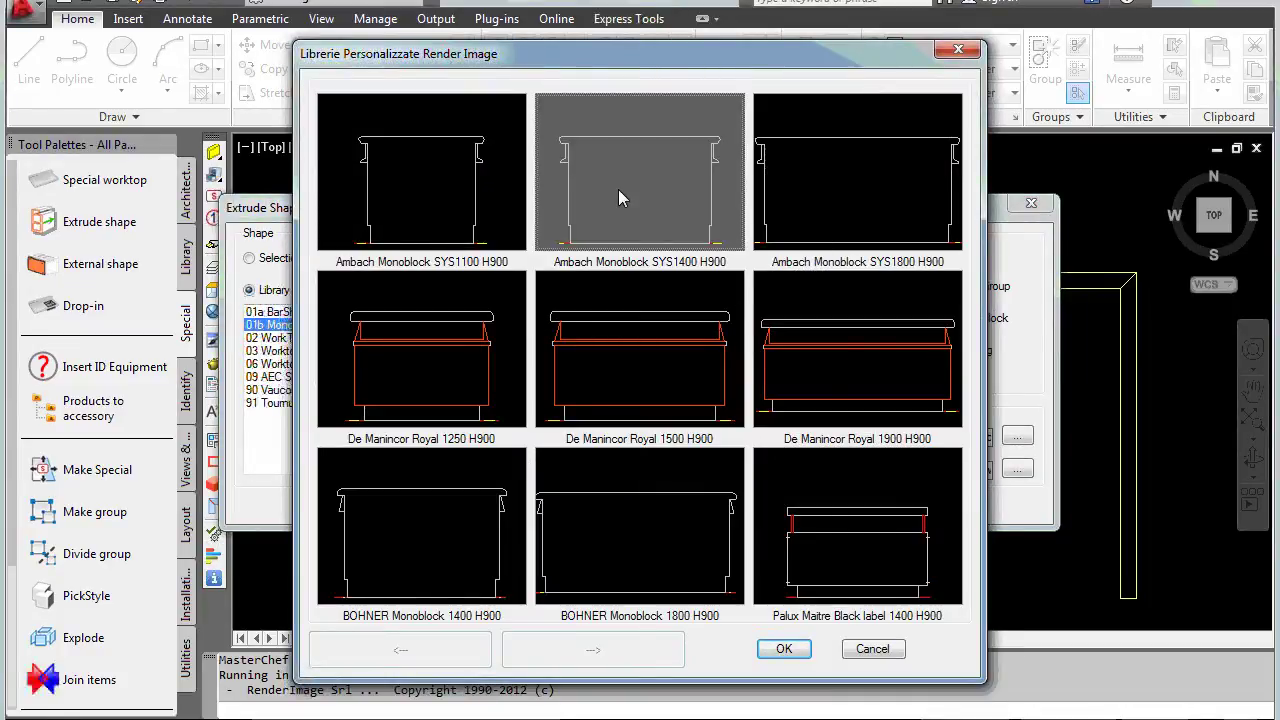
{"action": "left_click", "coordinate": [784, 650]}
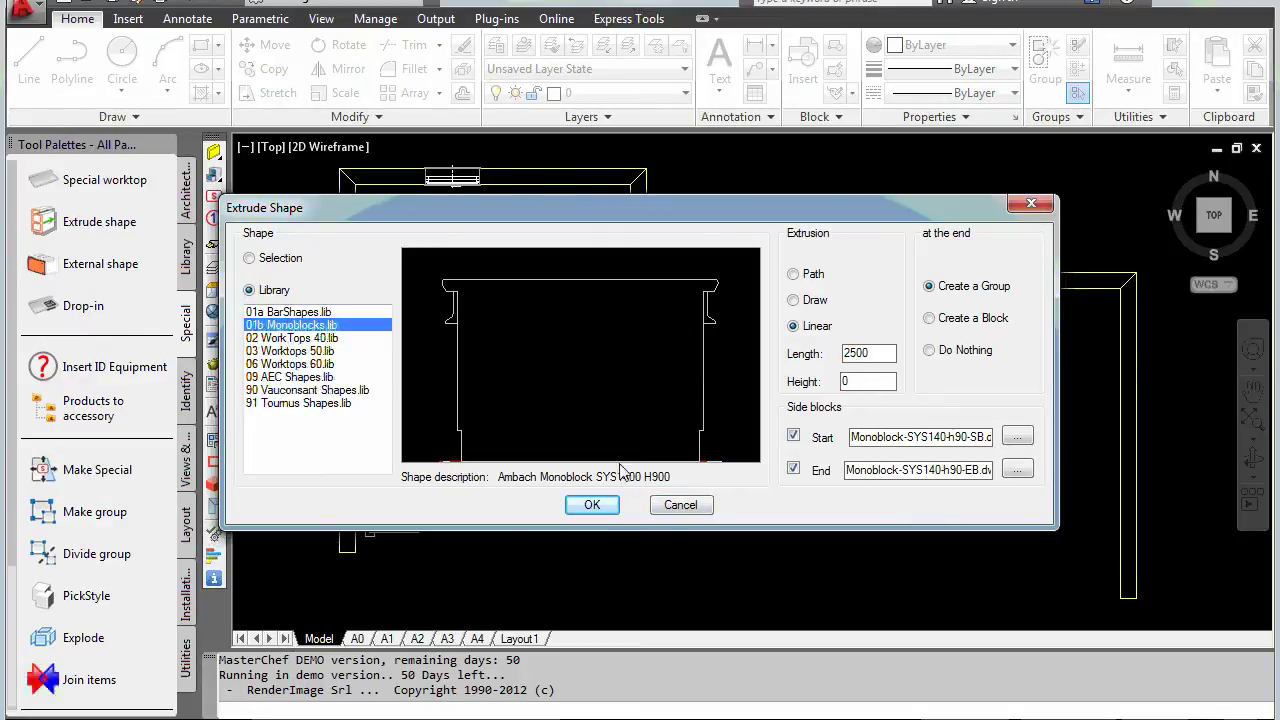
- Place the extruded monoblock below the cabinet row, setting its insertion point and angle
{"action": "left_click", "coordinate": [600, 504]}
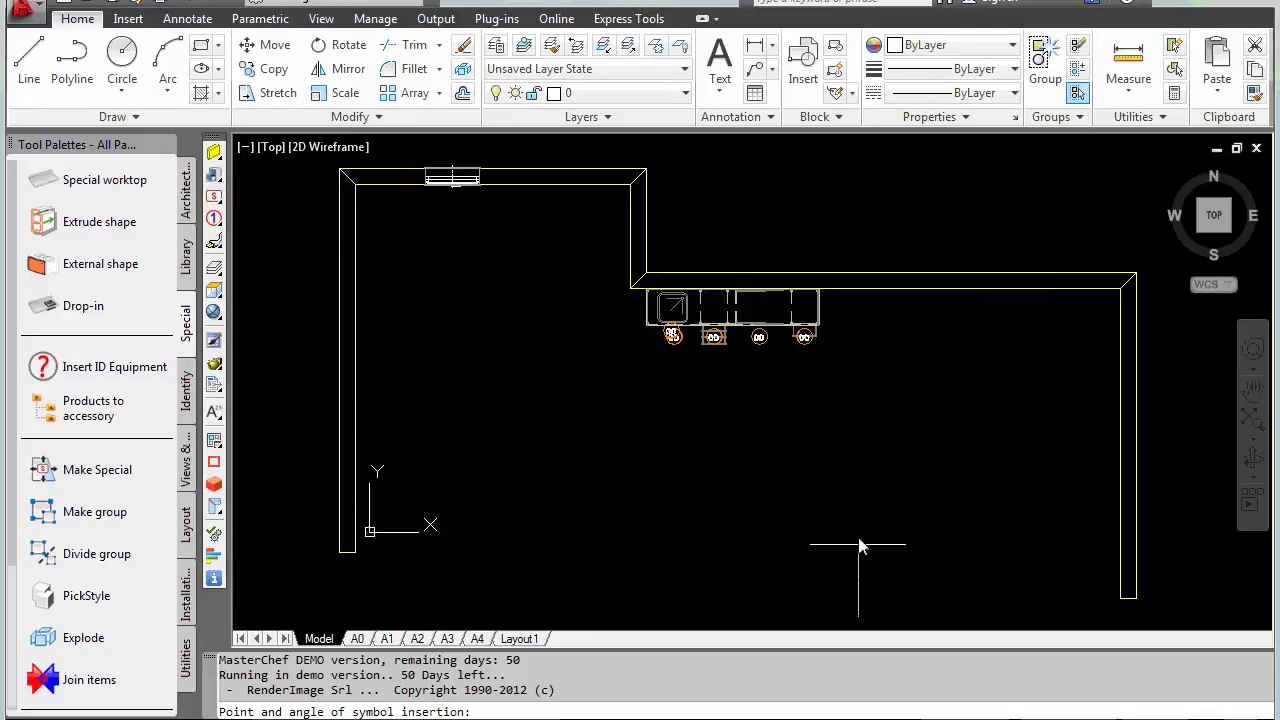
{"action": "left_click", "coordinate": [679, 430]}
{"action": "left_click", "coordinate": [932, 430]}
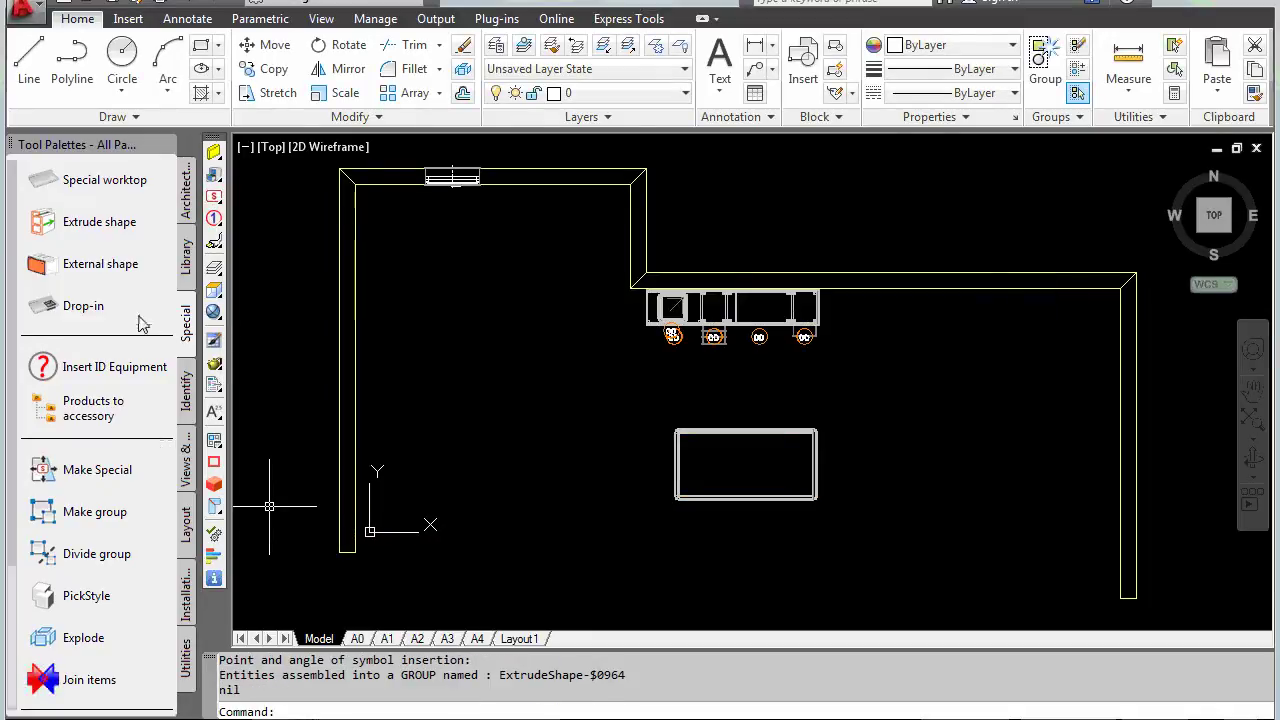
- Switch to the SW Isometric view and zoom in on the monoblock
{"action": "left_click", "coordinate": [188, 478]}
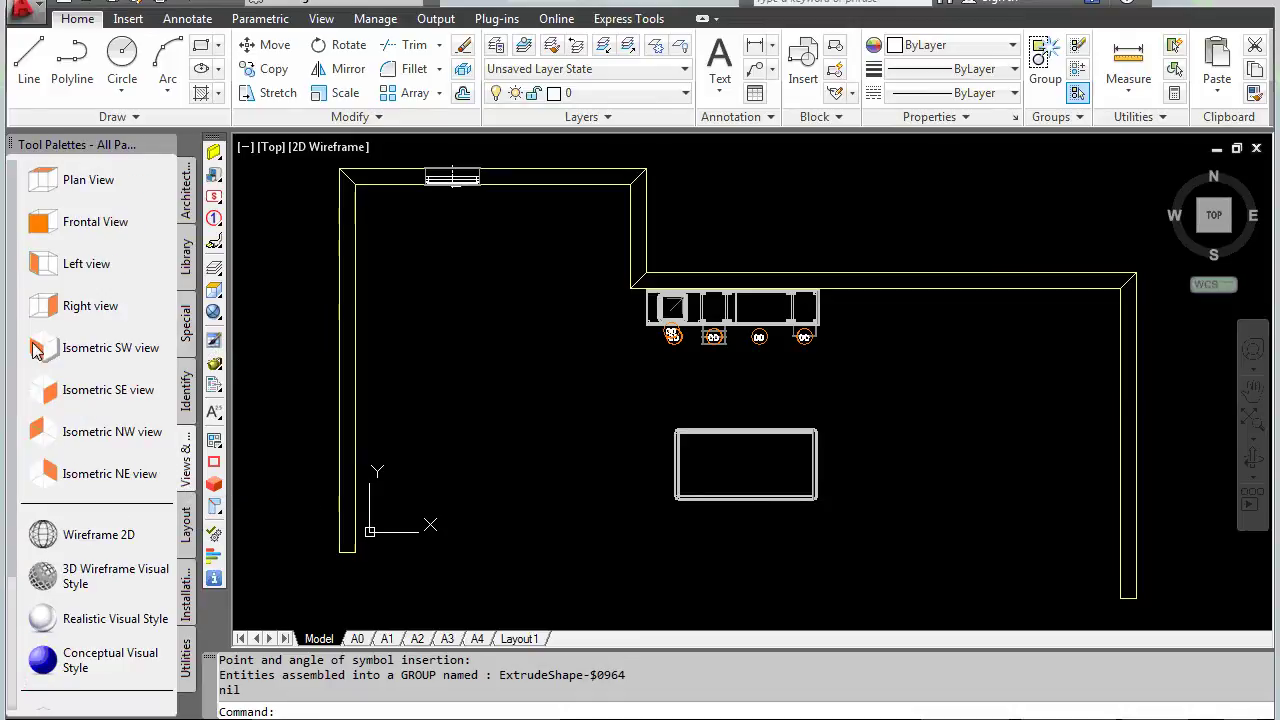
{"action": "left_click", "coordinate": [45, 348]}
{"action": "scroll", "coordinate": [785, 540], "scroll_direction": "up", "scroll_amount": 2}
{"action": "scroll", "coordinate": [810, 470], "scroll_direction": "up", "scroll_amount": 2}
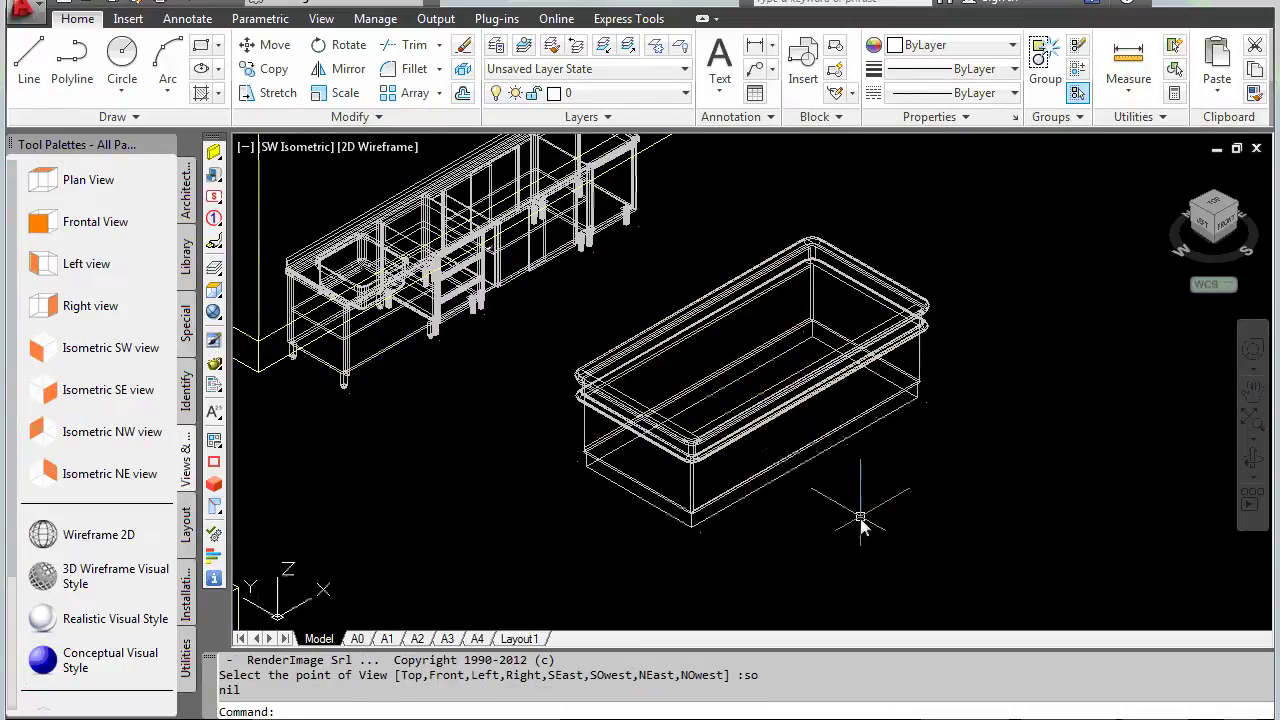
{"action": "scroll", "coordinate": [860, 520], "scroll_direction": "up", "scroll_amount": 2}
{"action": "scroll", "coordinate": [862, 525], "scroll_direction": "down", "scroll_amount": 2}
{"action": "scroll", "coordinate": [886, 443], "scroll_direction": "up", "scroll_amount": 3}
{"action": "scroll", "coordinate": [888, 383], "scroll_direction": "up", "scroll_amount": 1}
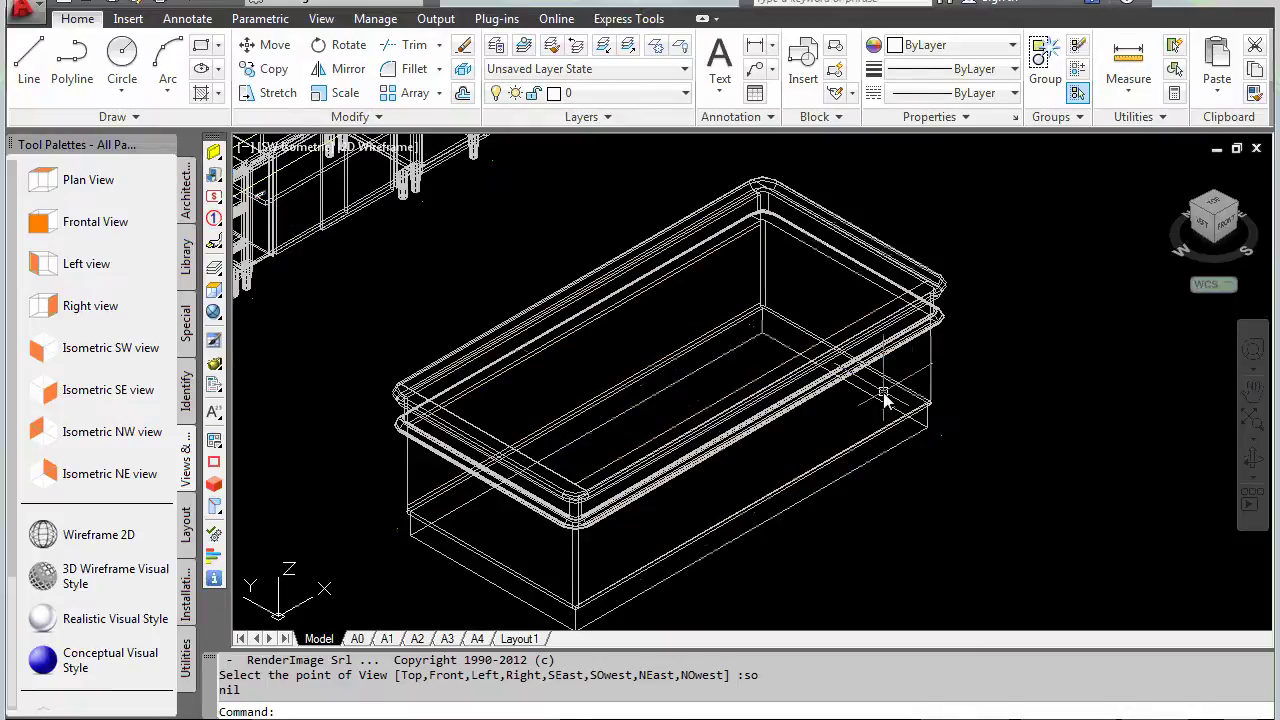
- Try Realistic and Conceptual shading, orbit the model, then return to the Top view
{"action": "left_click", "coordinate": [214, 312]}
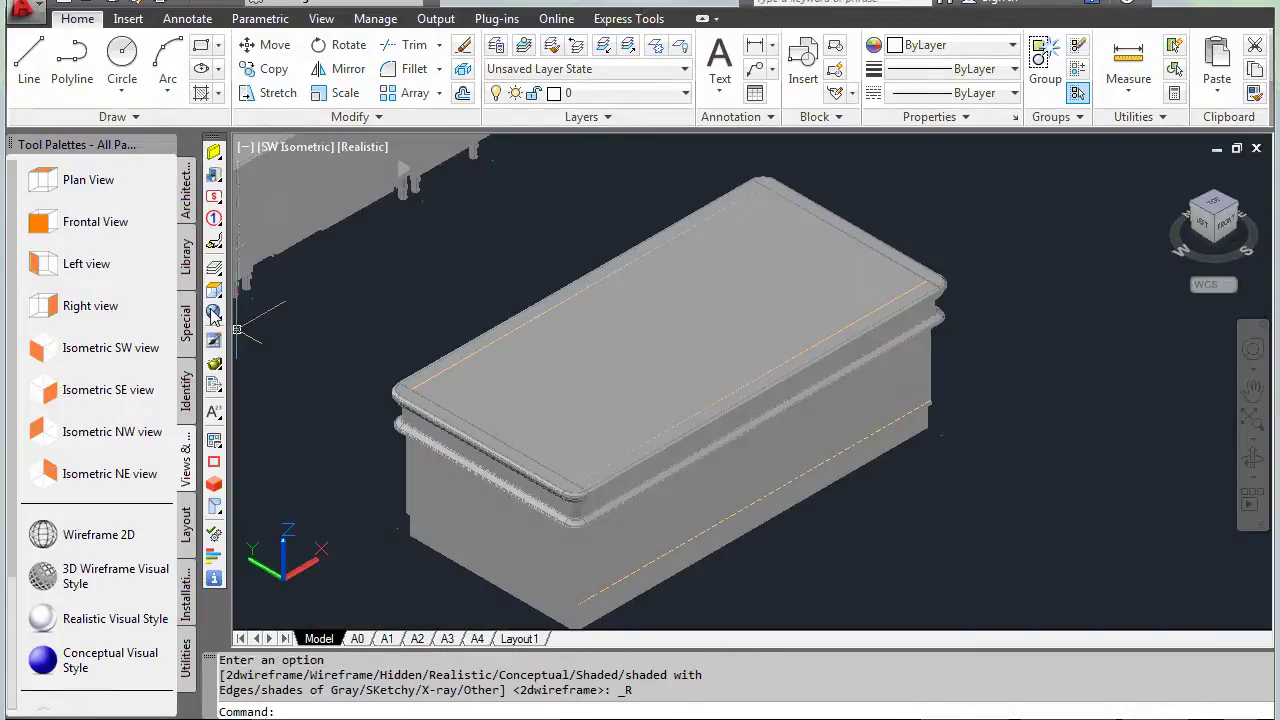
{"action": "left_click", "coordinate": [110, 660]}
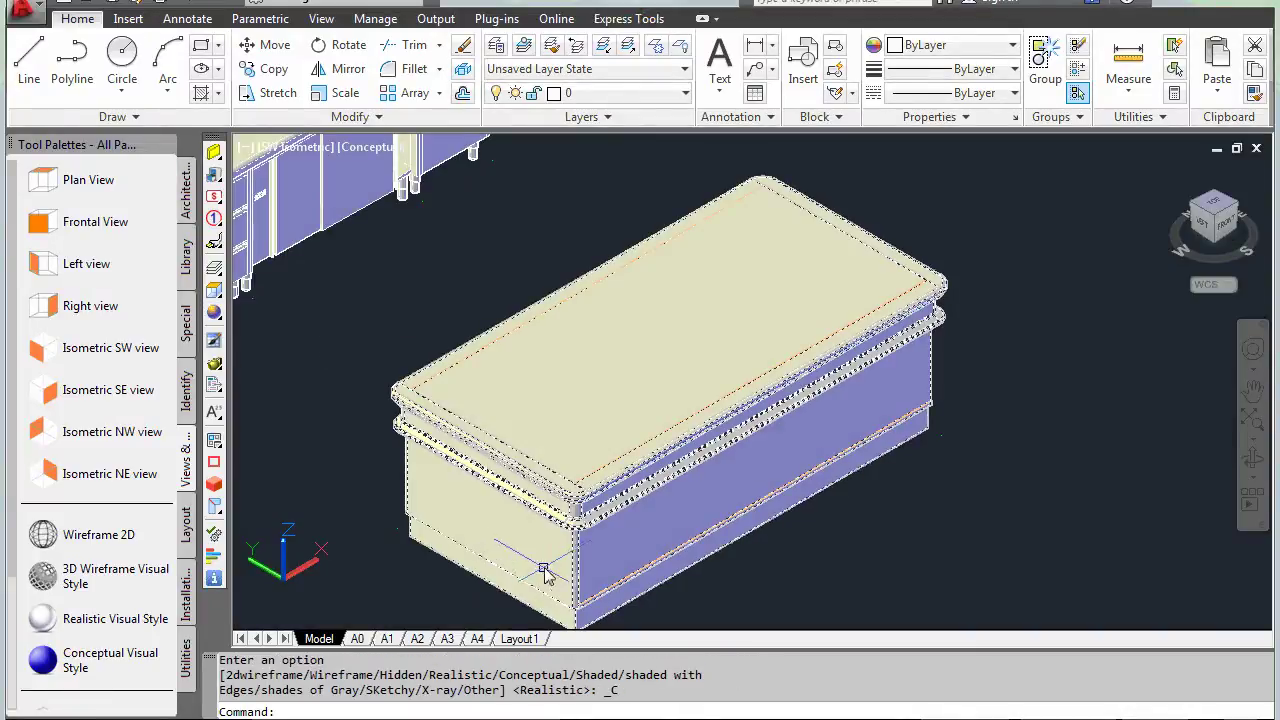
{"action": "left_click_drag", "start_coordinate": [214, 312], "coordinate": [327, 318]}
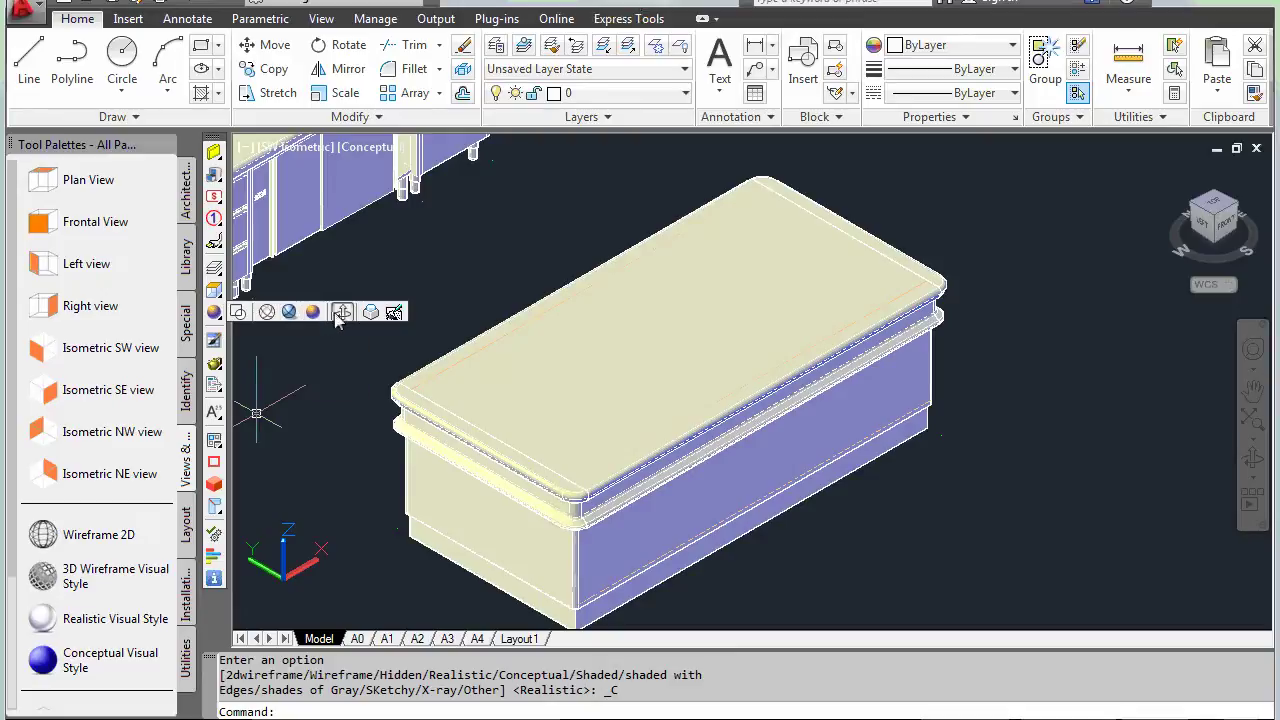
{"action": "left_click", "coordinate": [341, 313]}
{"action": "mouse_move", "coordinate": [576, 558]}
{"action": "left_mouse_down"}
{"action": "mouse_move", "coordinate": [477, 517]}
{"action": "mouse_move", "coordinate": [571, 523]}
{"action": "mouse_move", "coordinate": [600, 553]}
{"action": "mouse_move", "coordinate": [587, 547]}
{"action": "left_mouse_up"}
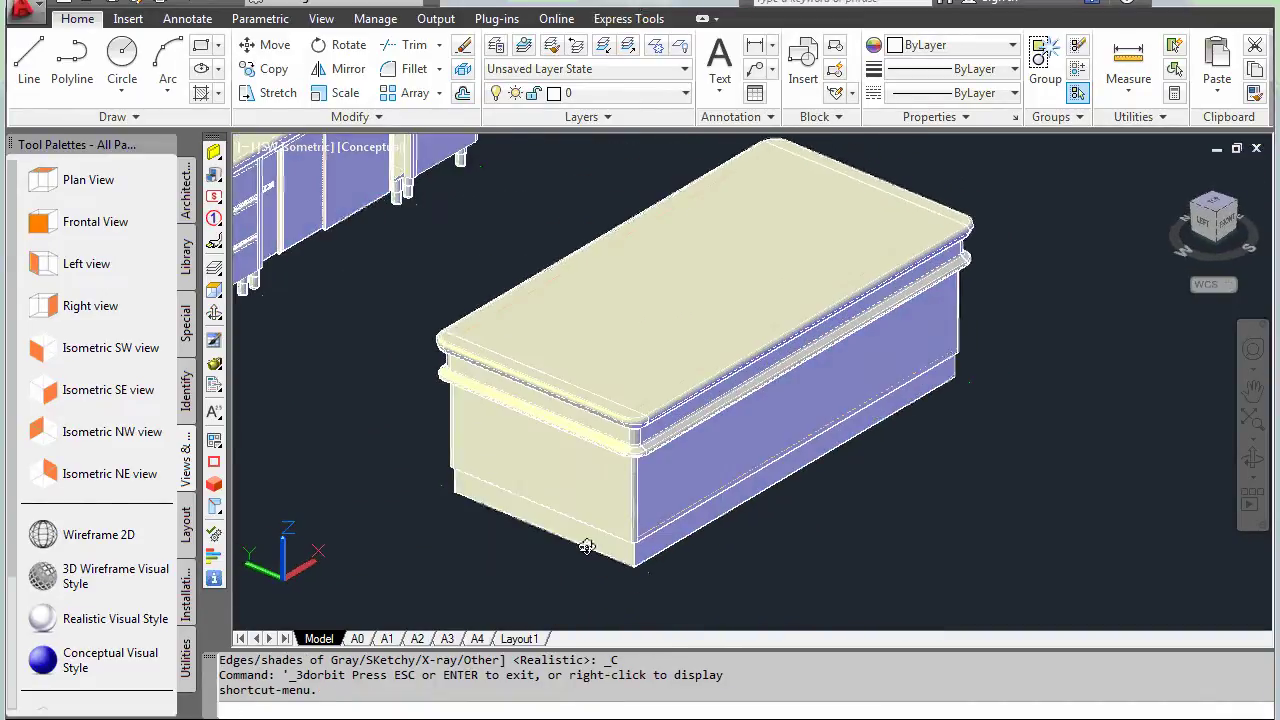
{"action": "right_click", "coordinate": [586, 547]}
{"action": "left_click", "coordinate": [608, 552]}
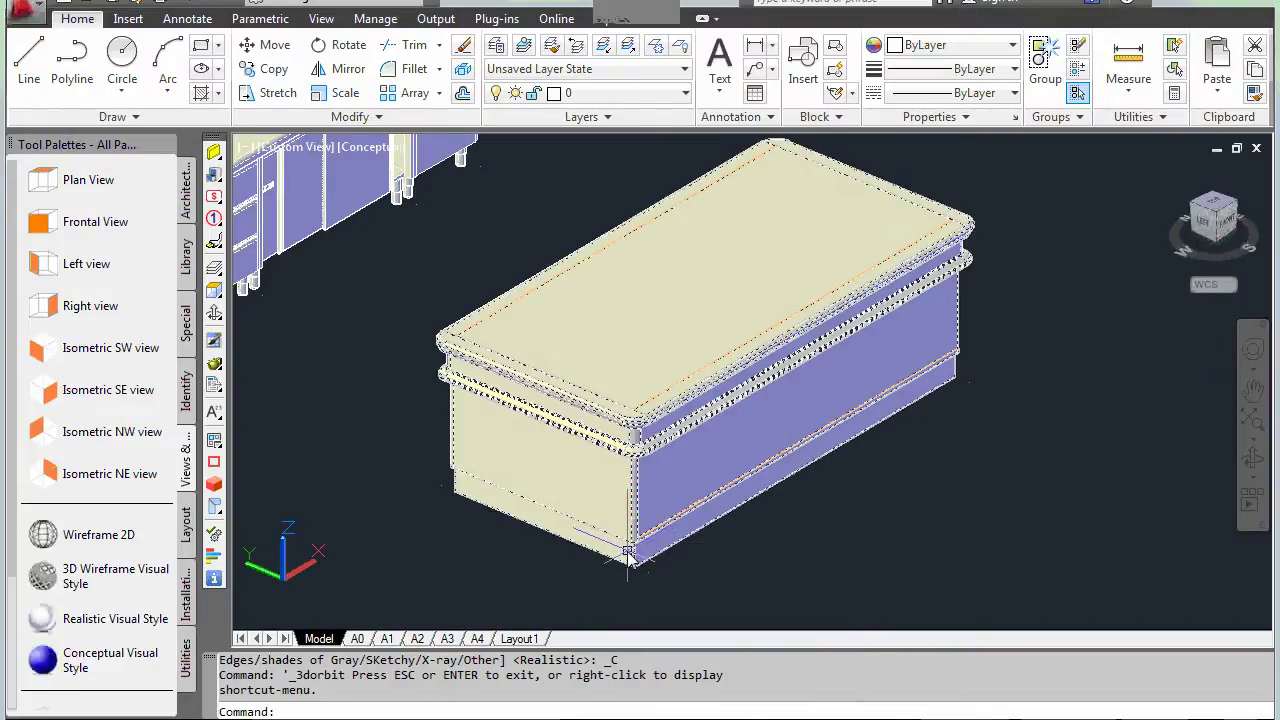
{"action": "left_click_drag", "start_coordinate": [214, 290], "coordinate": [238, 292]}
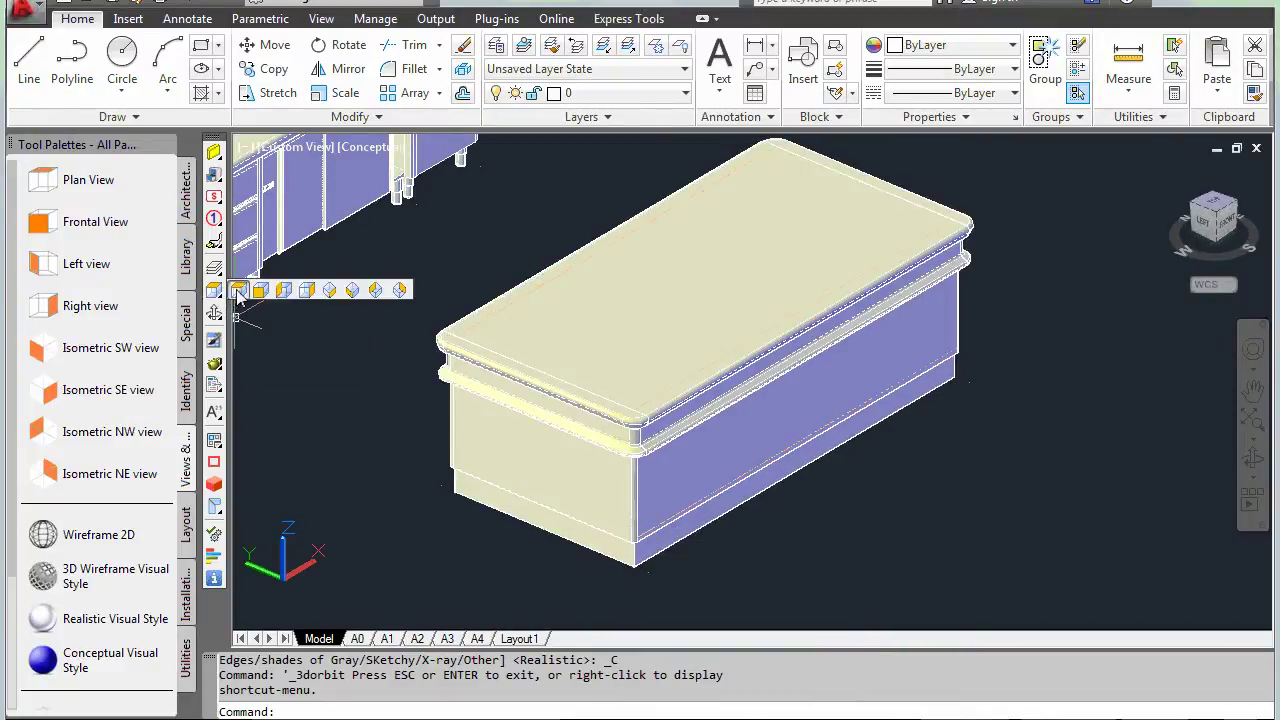
{"action": "left_click", "coordinate": [238, 292]}
- Browse the electronic catalog to Special Library > Special Cooking Drop-in > Top Functions > Fuochi
{"action": "scroll", "coordinate": [737, 491], "scroll_direction": "up", "scroll_amount": 3}
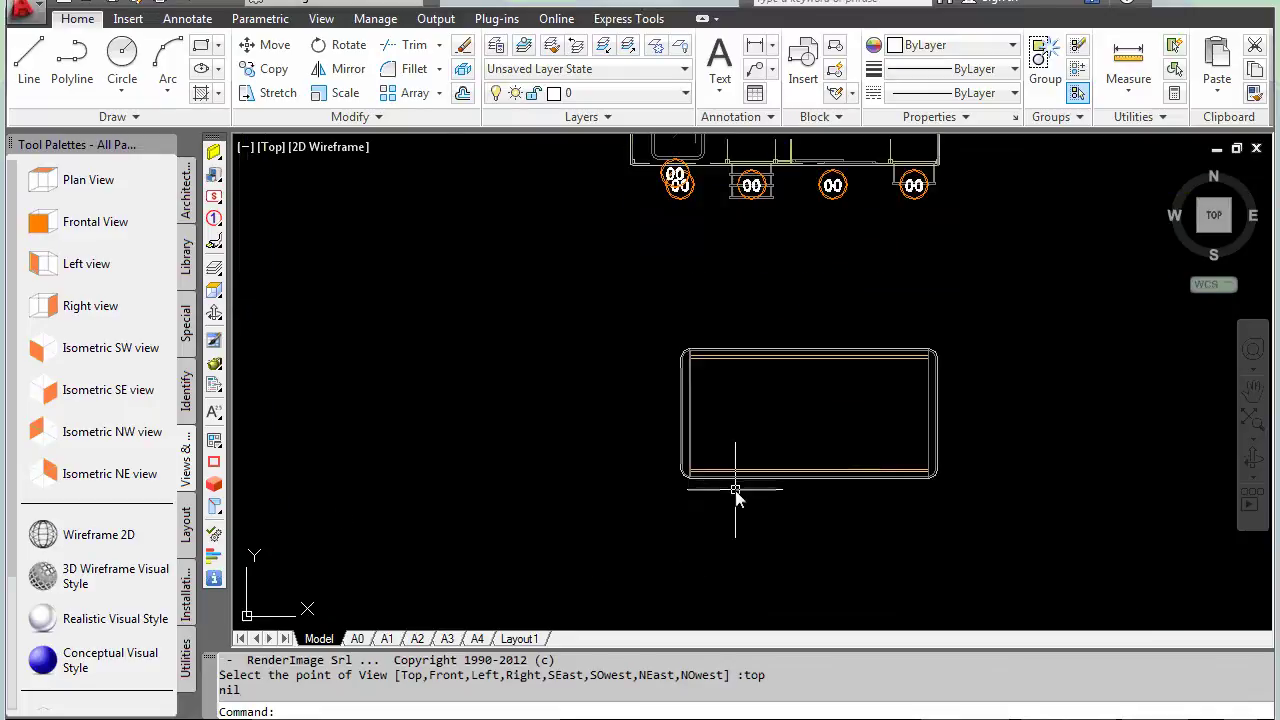
{"action": "scroll", "coordinate": [737, 495], "scroll_direction": "up", "scroll_amount": 4}
{"action": "scroll", "coordinate": [671, 322], "scroll_direction": "up", "scroll_amount": 2}
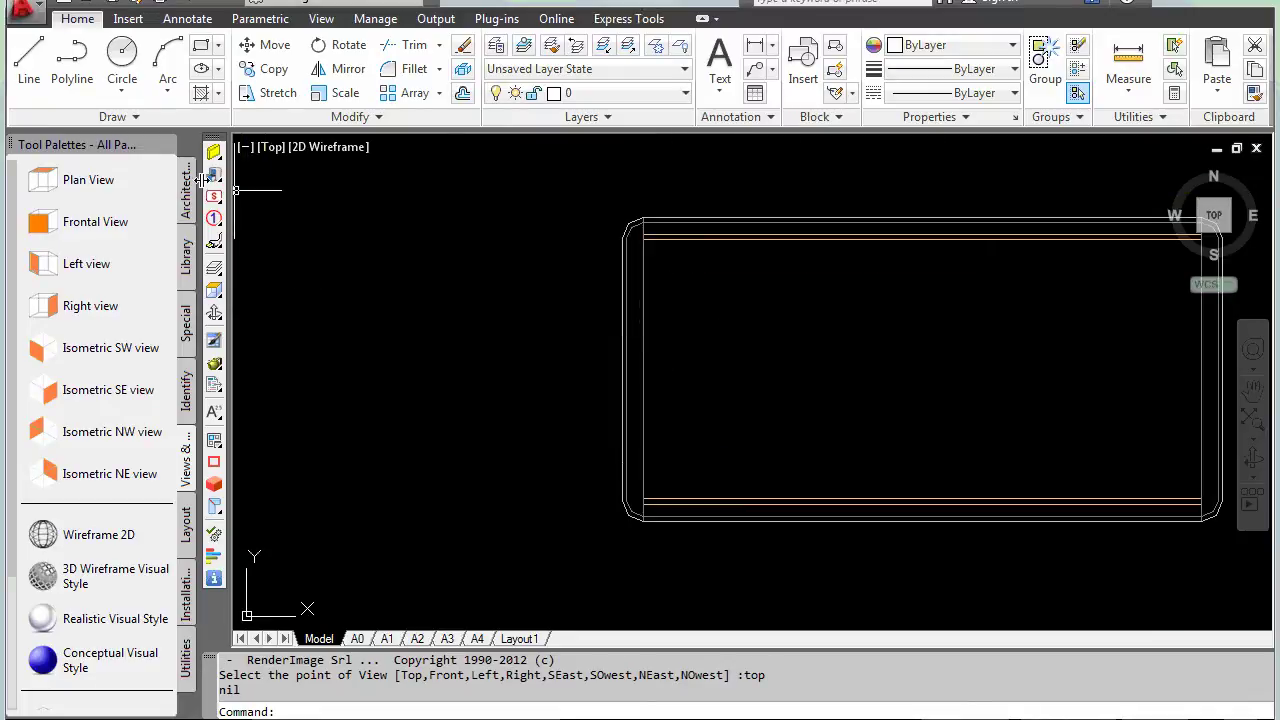
{"action": "left_click", "coordinate": [186, 256]}
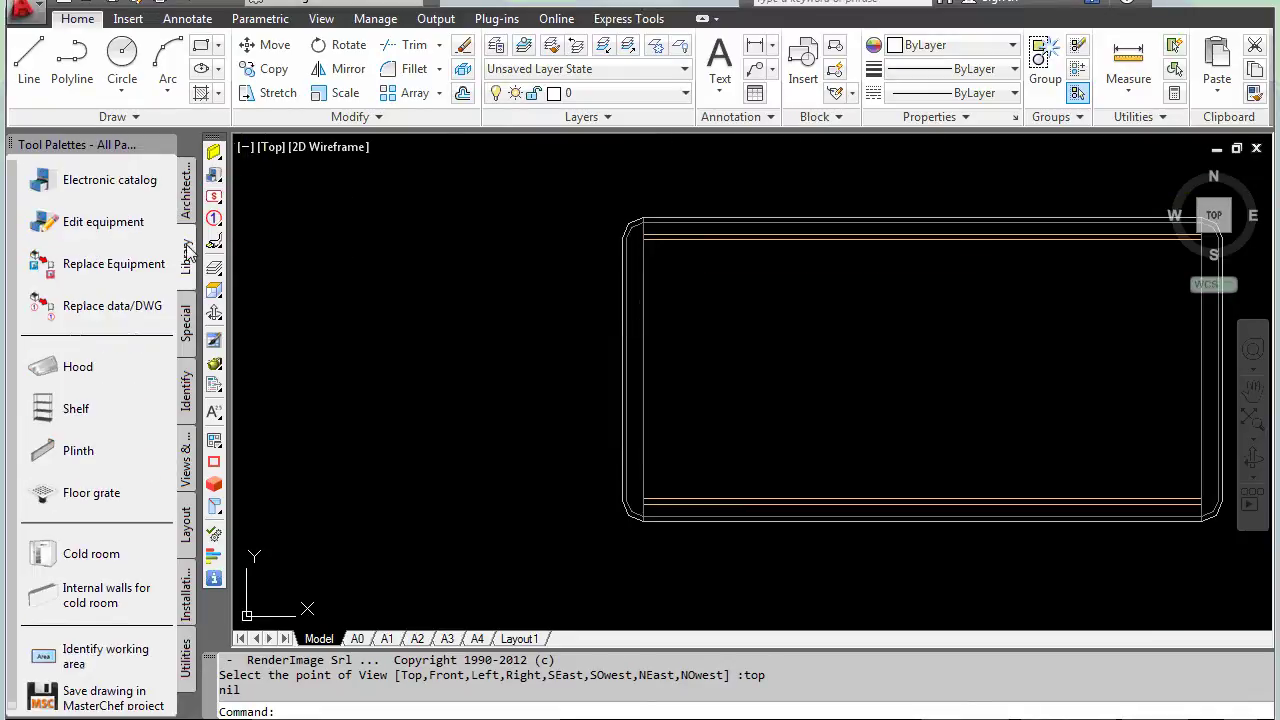
{"action": "left_click", "coordinate": [55, 190]}
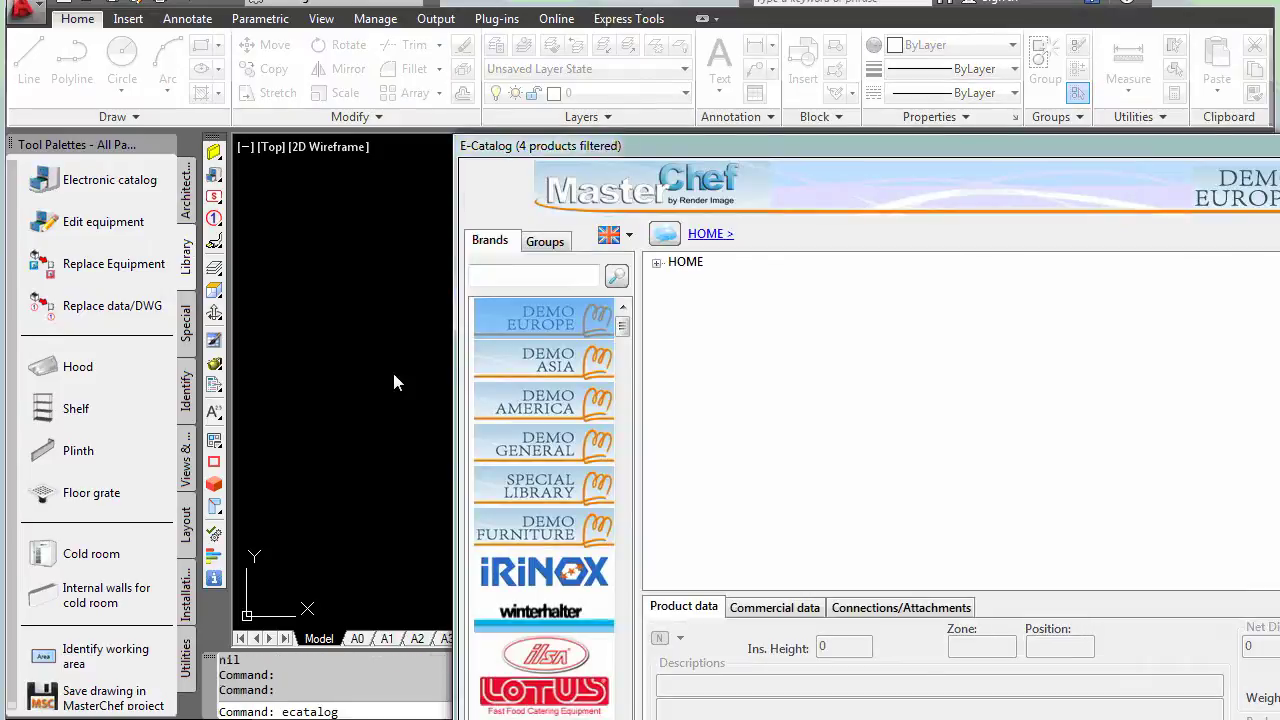
{"action": "left_click", "coordinate": [553, 486]}
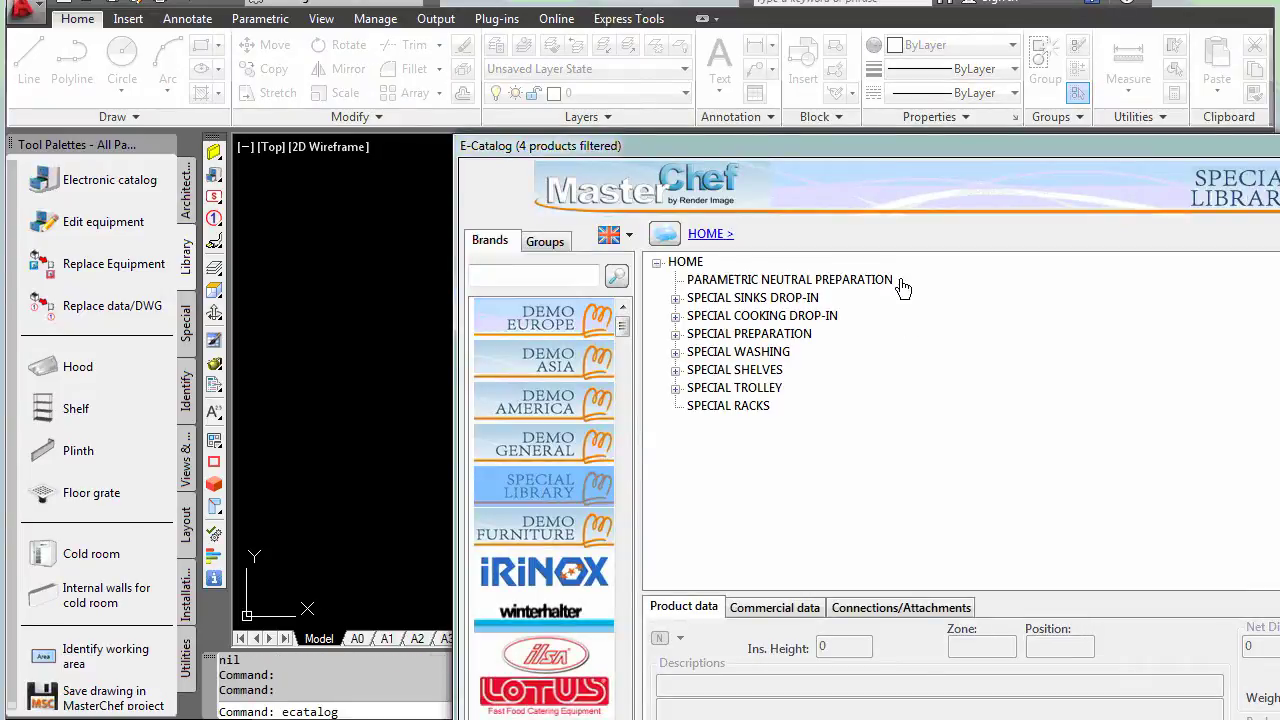
{"action": "left_click", "coordinate": [677, 317]}
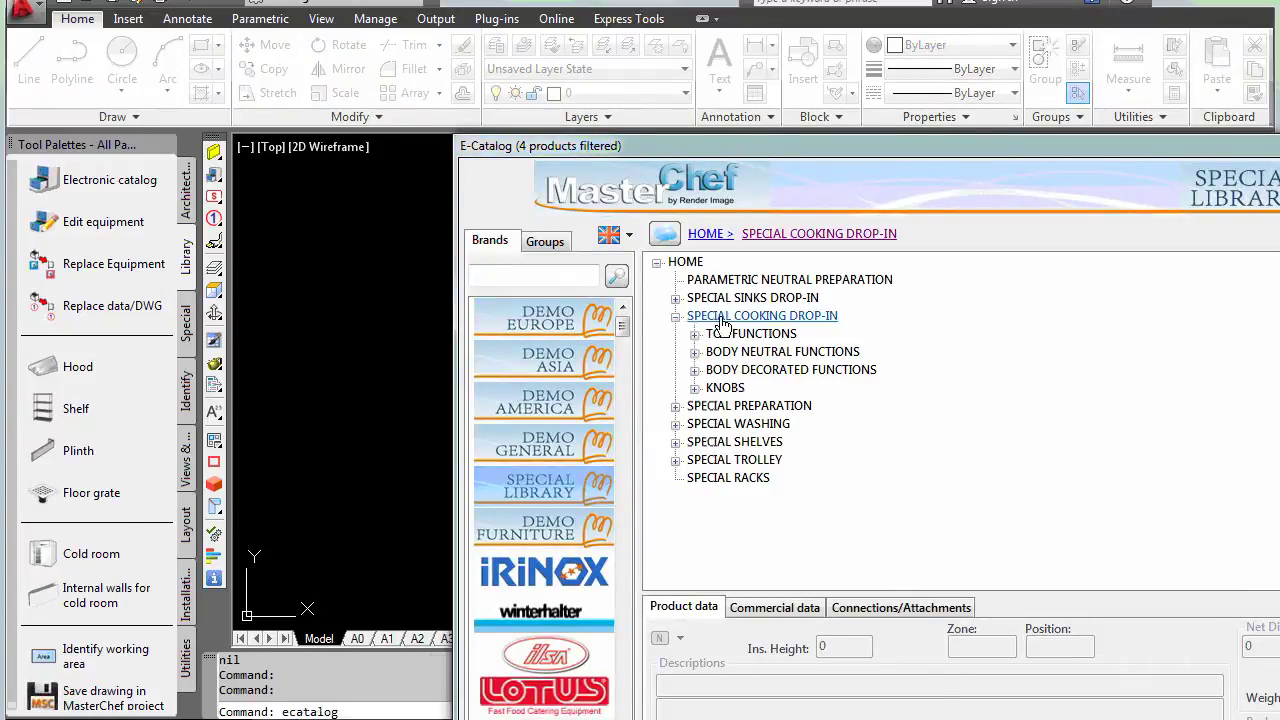
{"action": "left_click", "coordinate": [722, 336]}
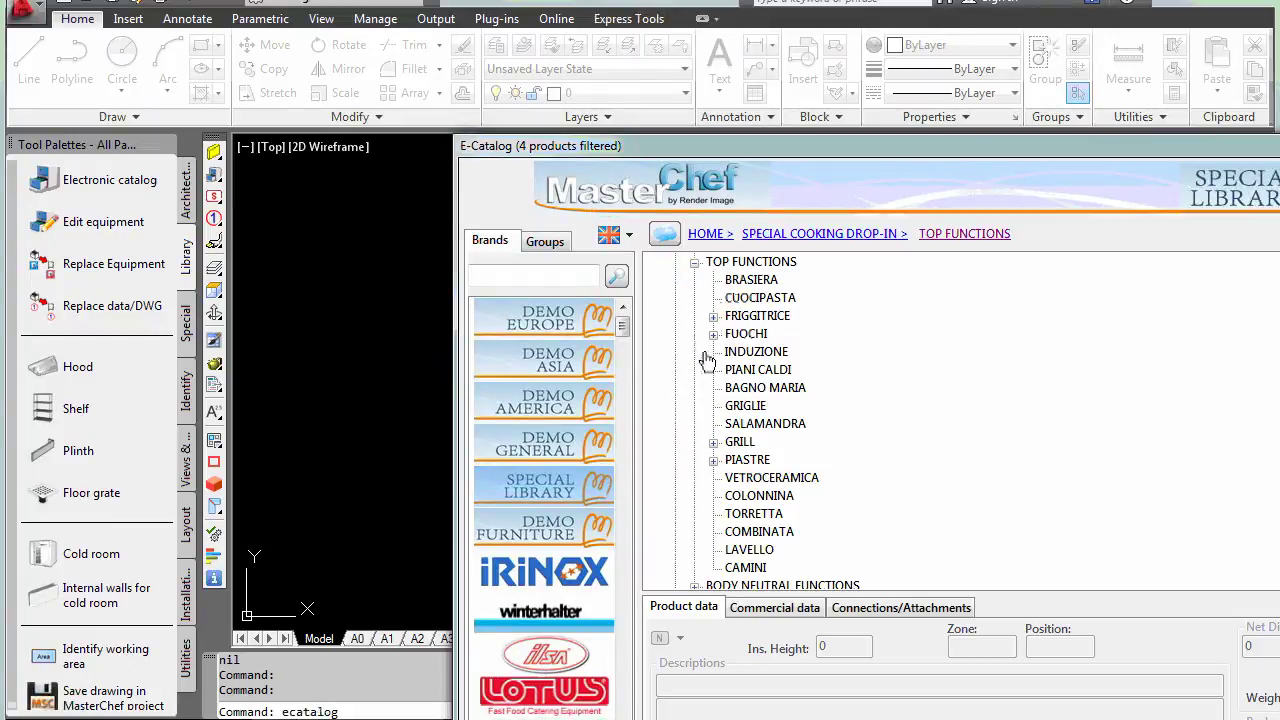
{"action": "left_click", "coordinate": [745, 334]}
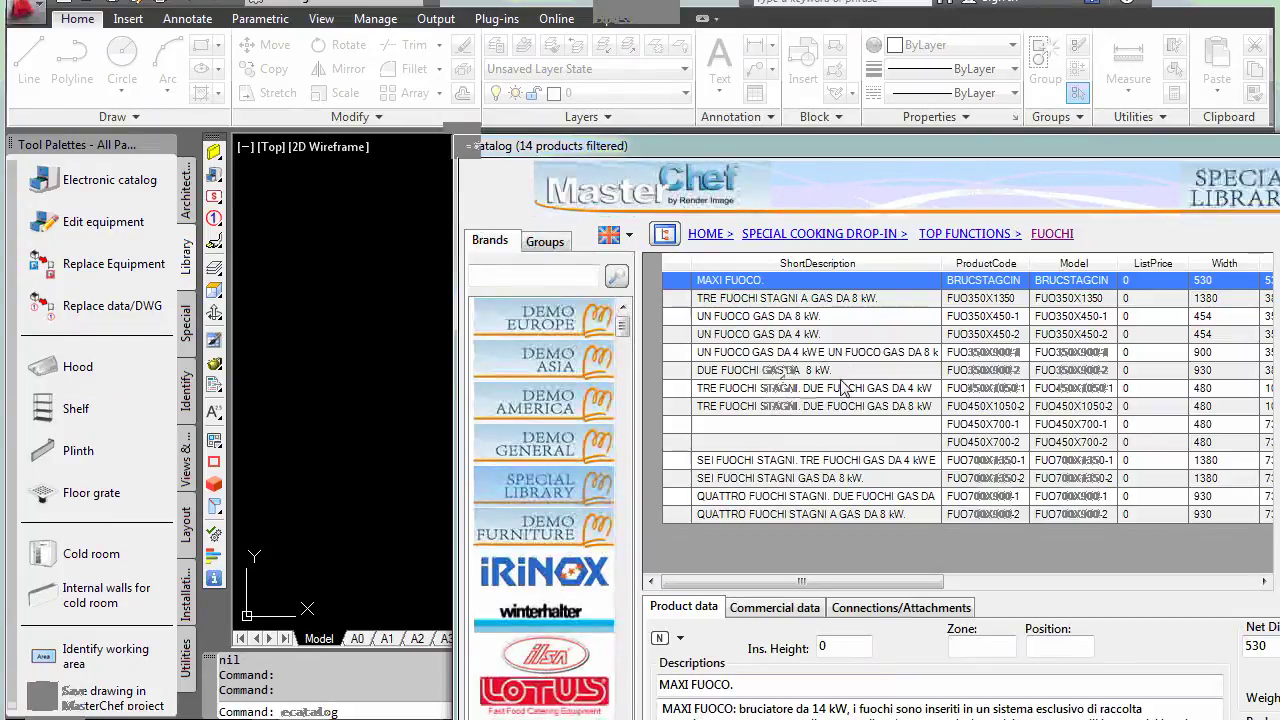
- Select the UN FUOCO GAS DA 4 kW burner with 900 insertion height
{"action": "left_click", "coordinate": [757, 338]}
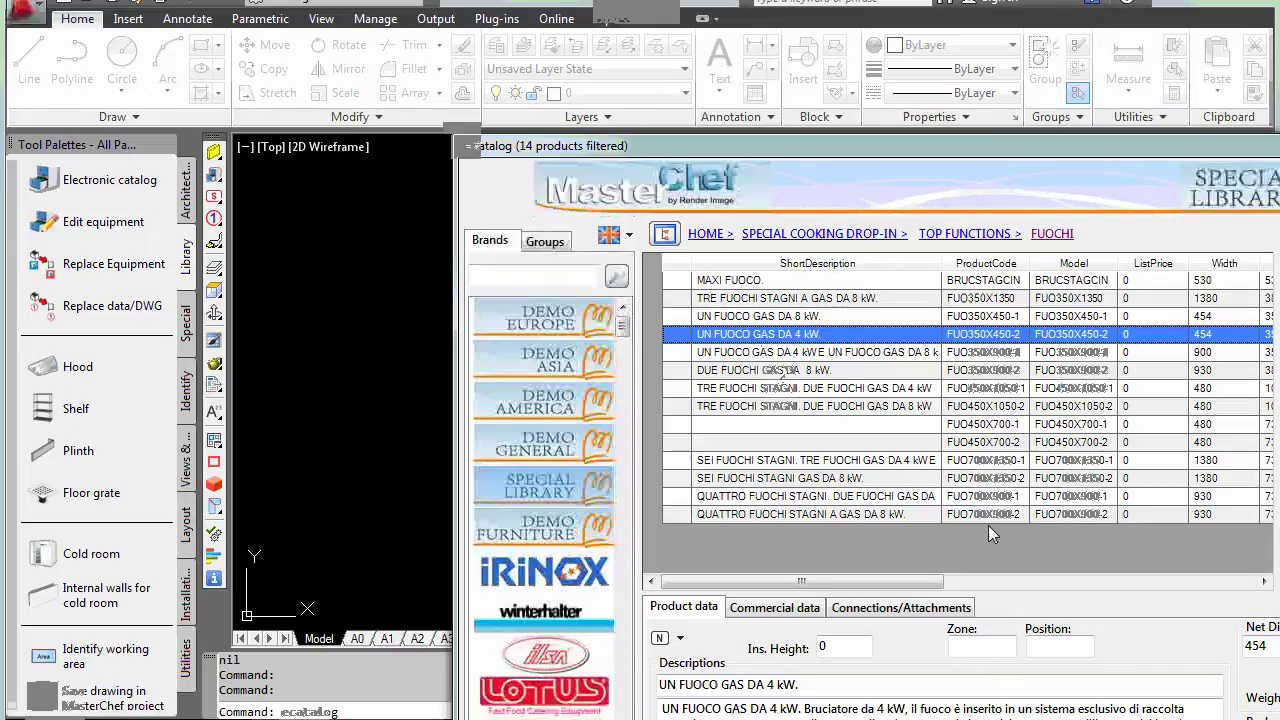
{"action": "left_click", "coordinate": [838, 646]}
{"action": "type", "text": "9"}
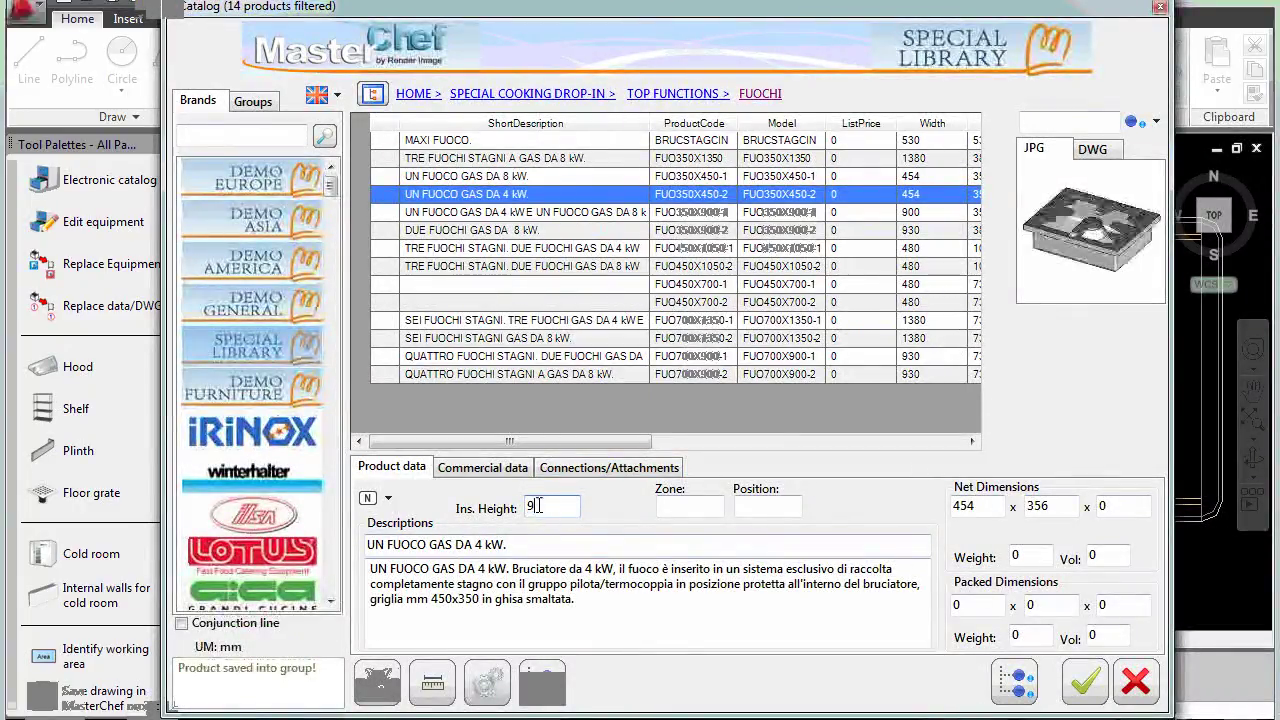
{"action": "type", "text": "00"}
{"action": "left_click", "coordinate": [1072, 684]}
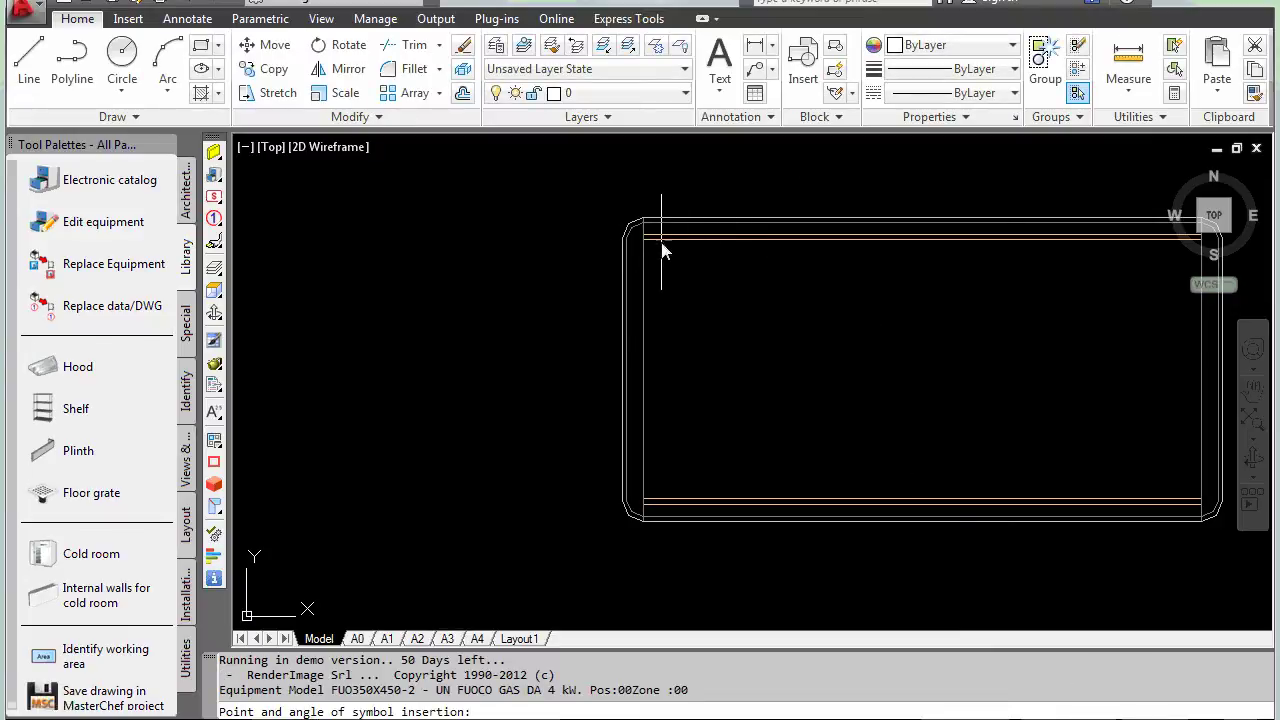
- Place the 4 kW burner at the monoblock's upper-left, then move it down toward the front edge
{"action": "left_click", "coordinate": [712, 282]}
{"action": "left_click", "coordinate": [857, 271]}
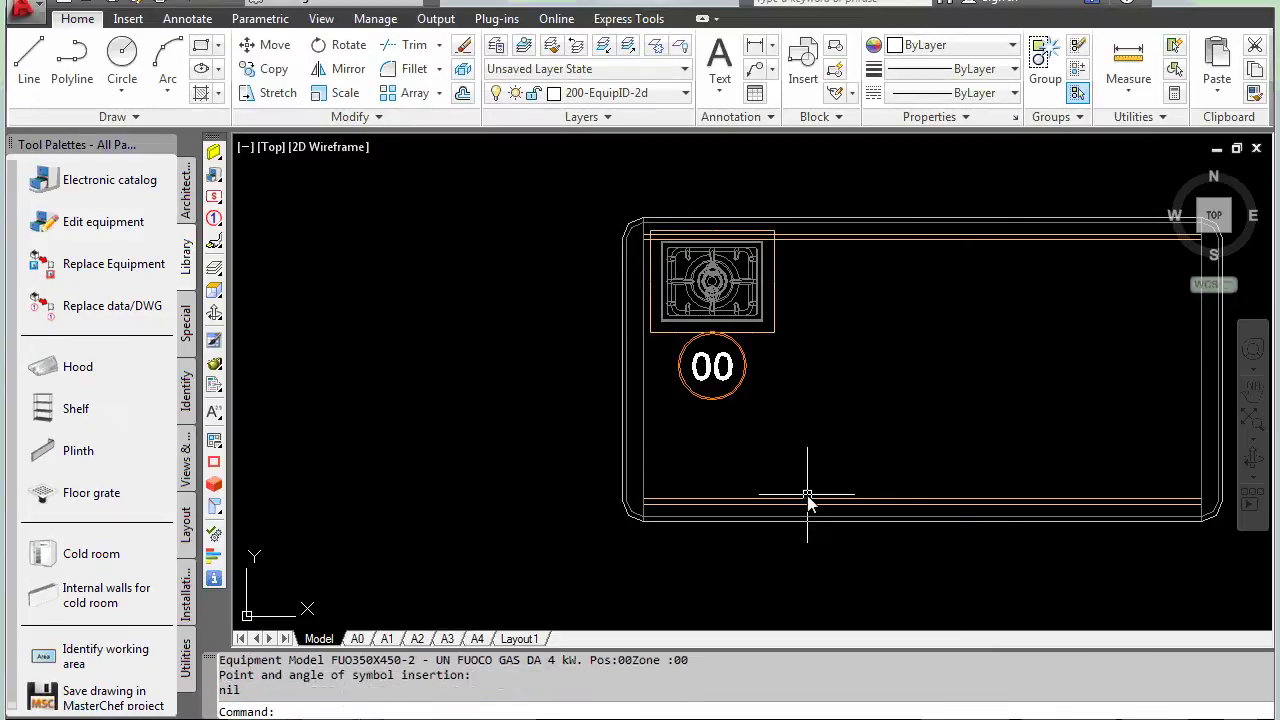
{"action": "left_click", "coordinate": [266, 45]}
{"action": "left_click", "coordinate": [752, 328]}
{"action": "key", "text": "Return"}
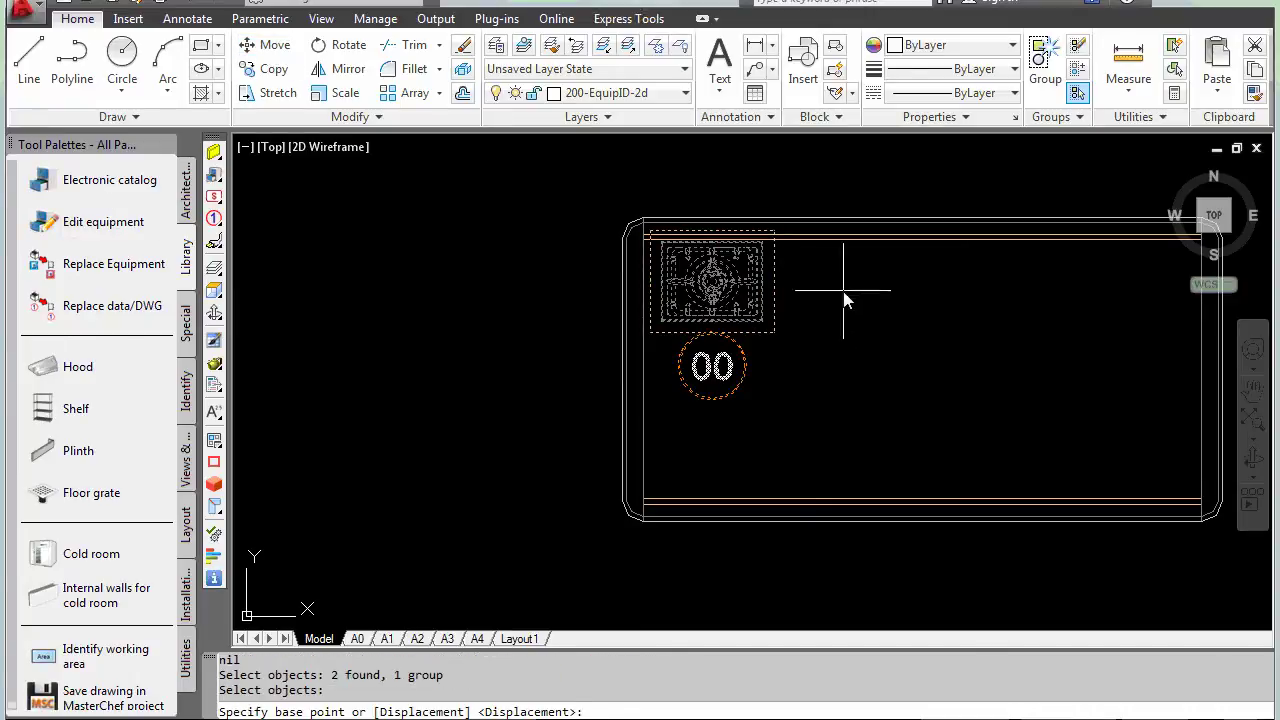
{"action": "left_click", "coordinate": [843, 290]}
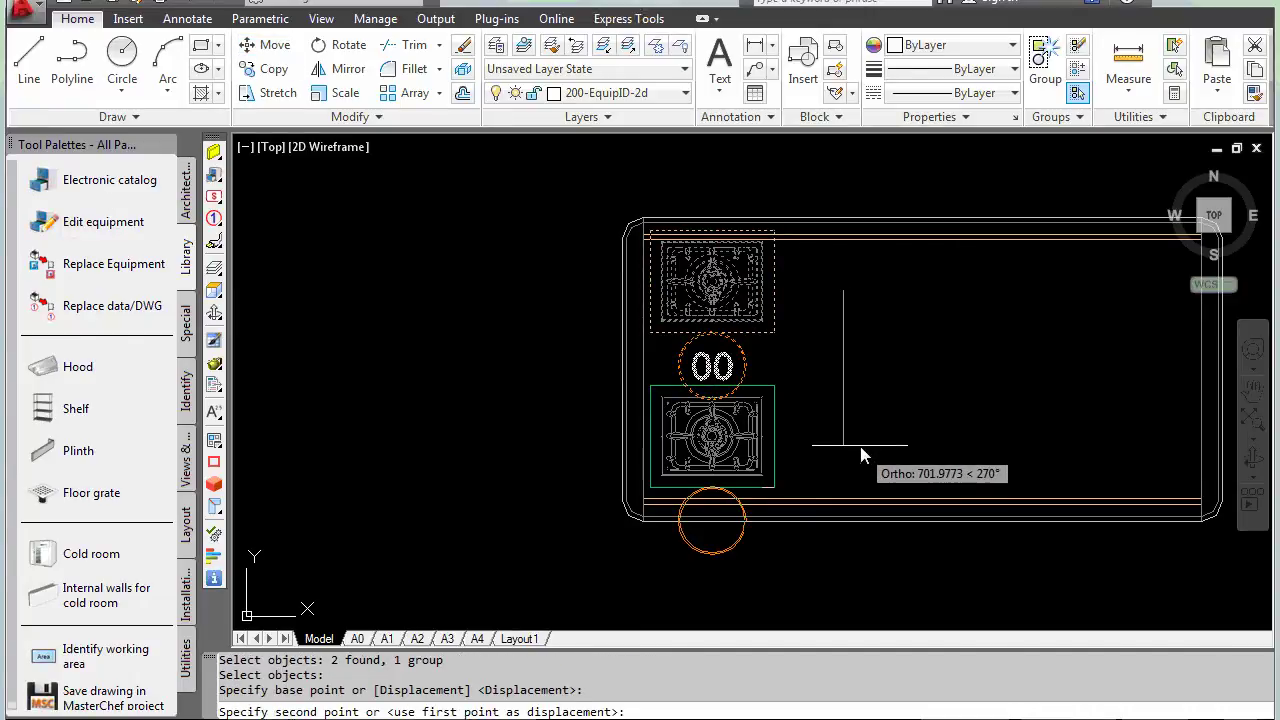
{"action": "left_click", "coordinate": [860, 446]}
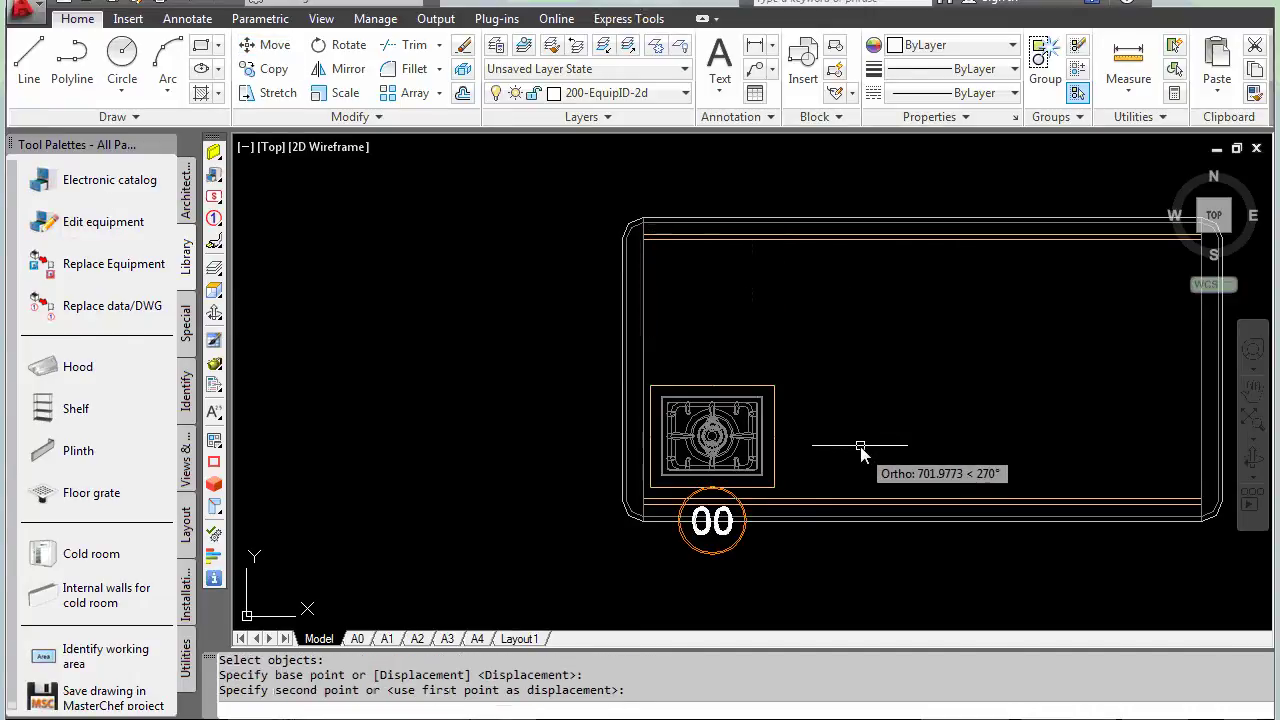
- Insert the electric pasta cooker CPE3NS from CUOCIPASTA to the right of the burner
{"action": "left_click", "coordinate": [50, 187]}
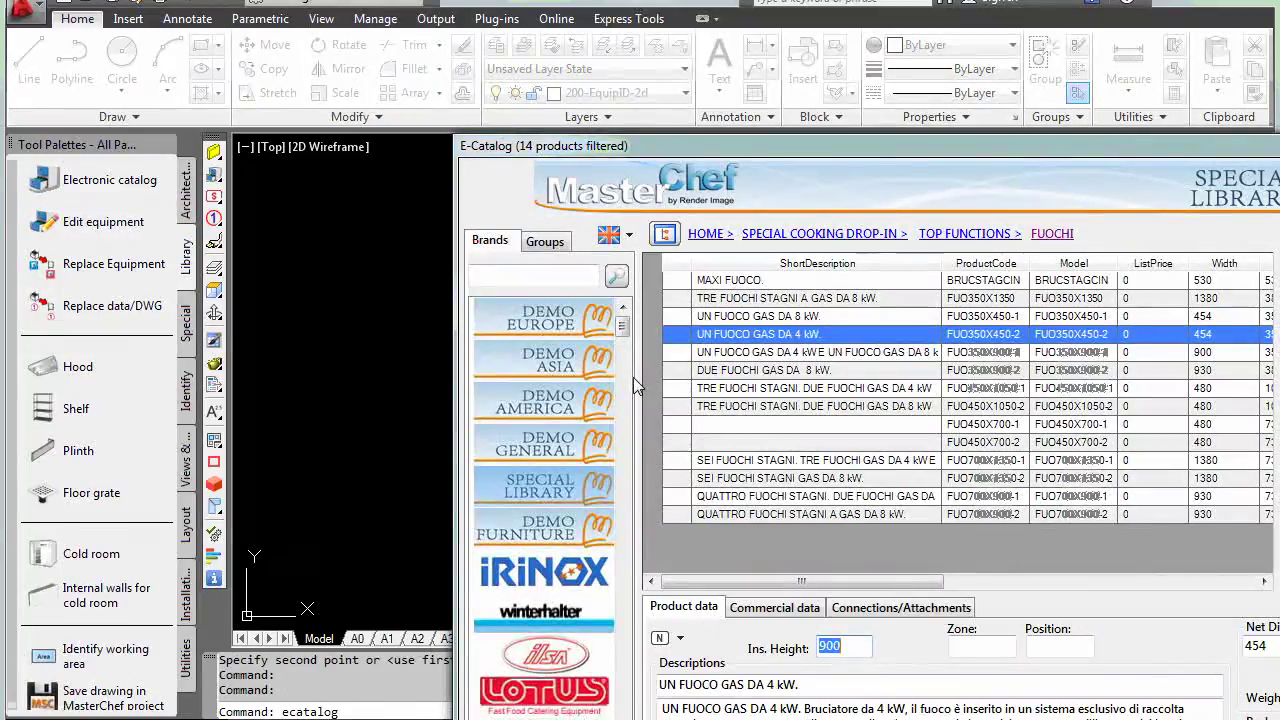
{"action": "left_click", "coordinate": [664, 233]}
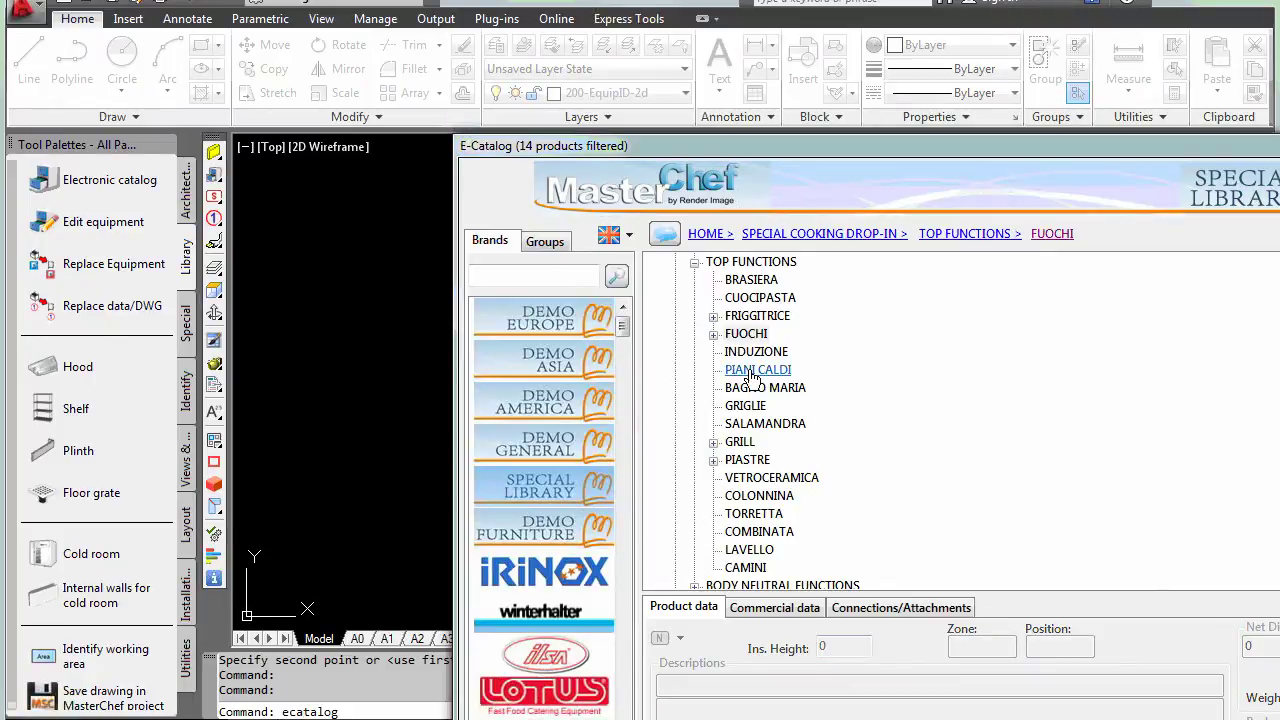
{"action": "left_click", "coordinate": [756, 302]}
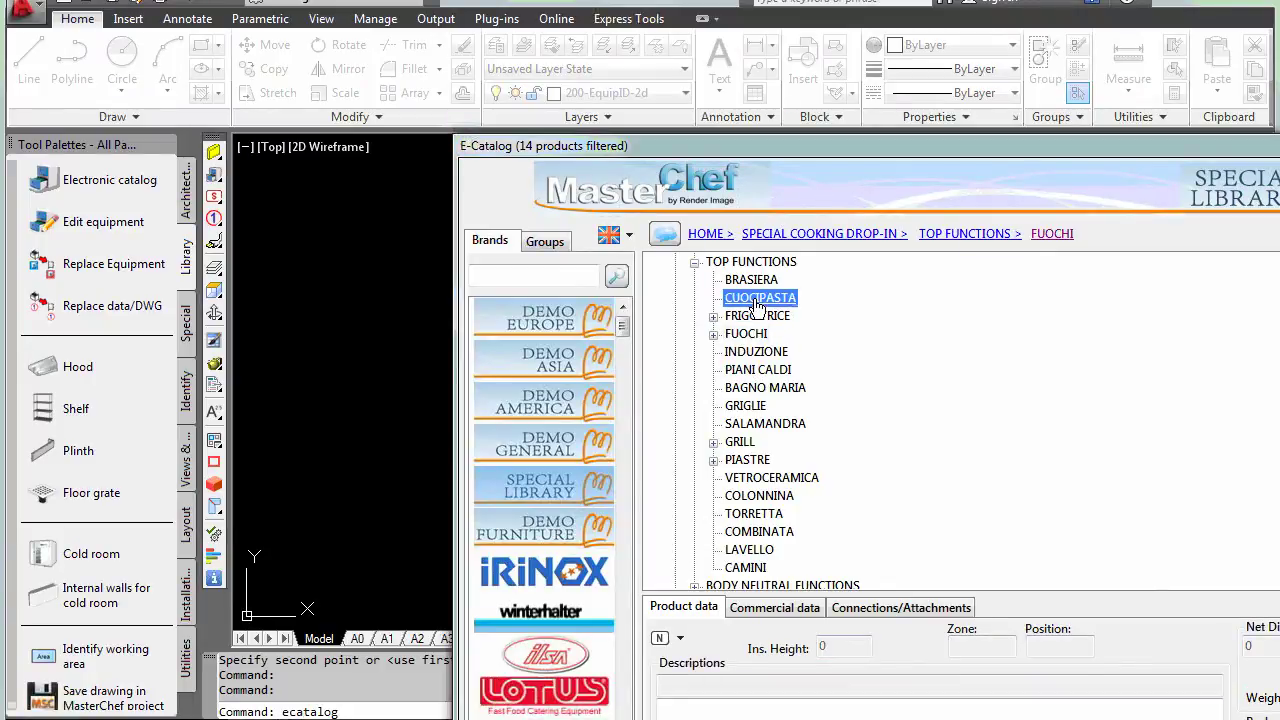
{"action": "left_click", "coordinate": [752, 336]}
{"action": "type", "text": "900"}
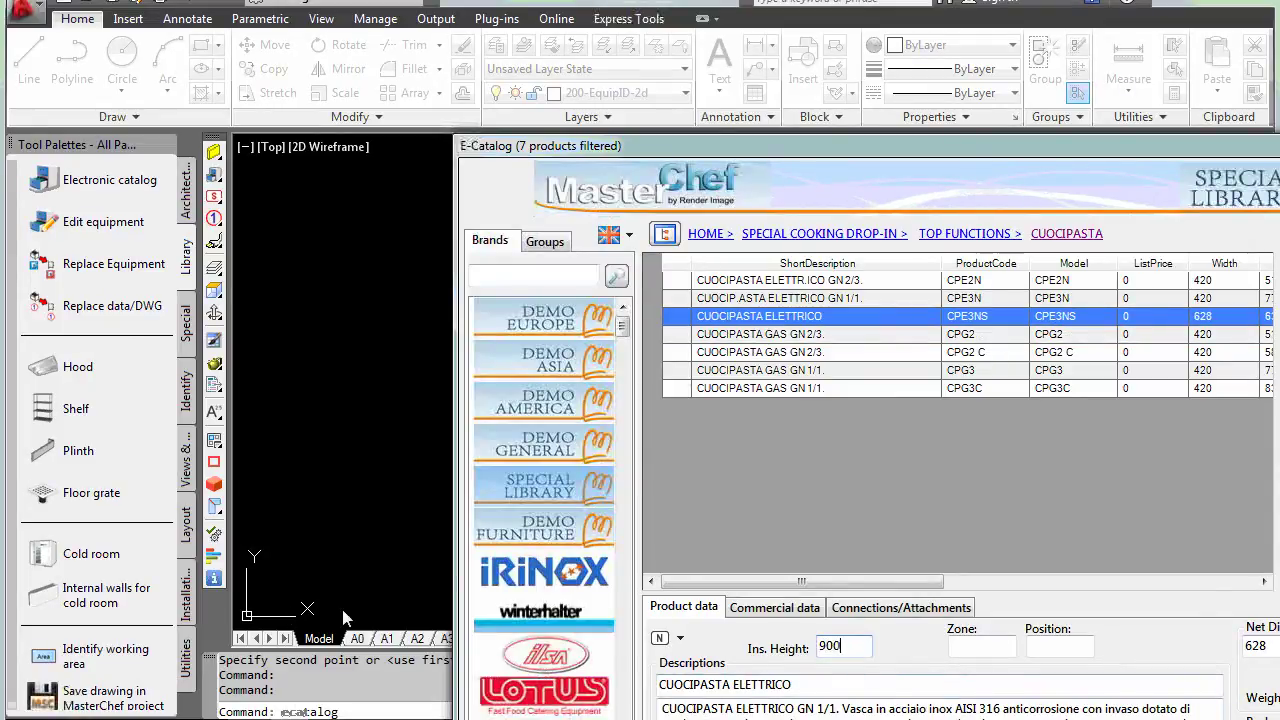
{"action": "key", "text": "Return"}
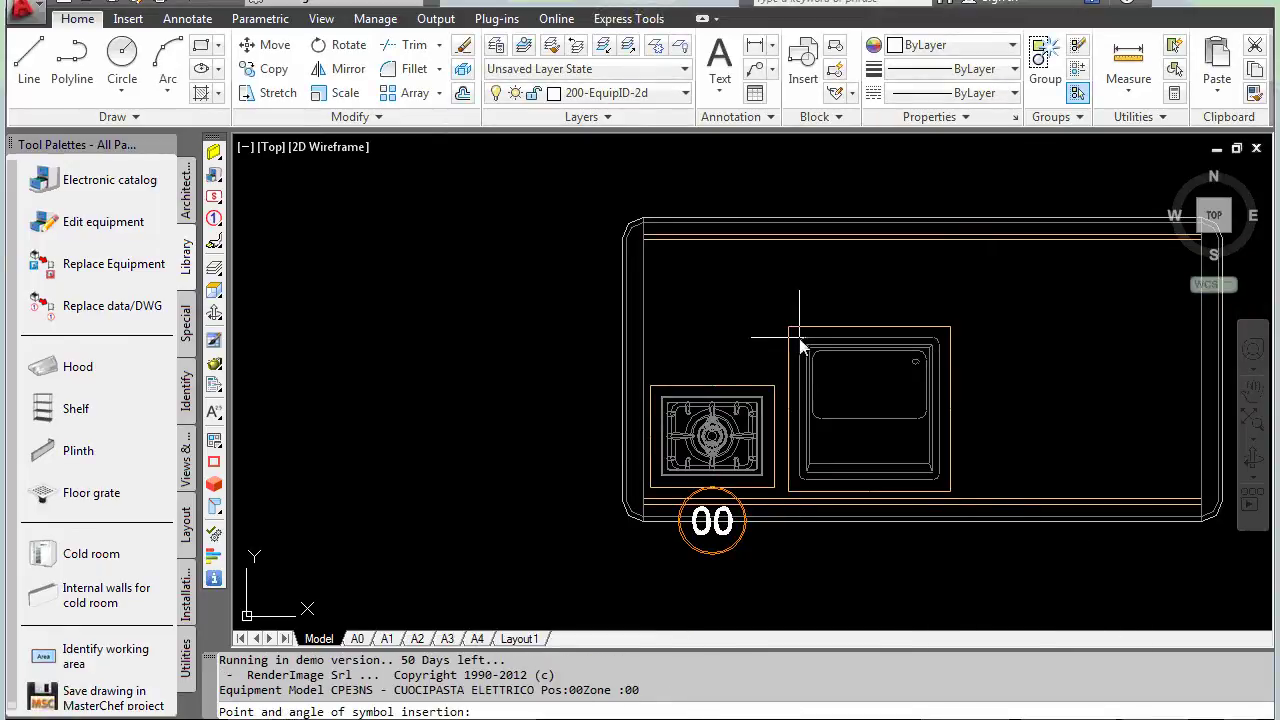
{"action": "left_click", "coordinate": [806, 345]}
{"action": "left_click", "coordinate": [1074, 337]}
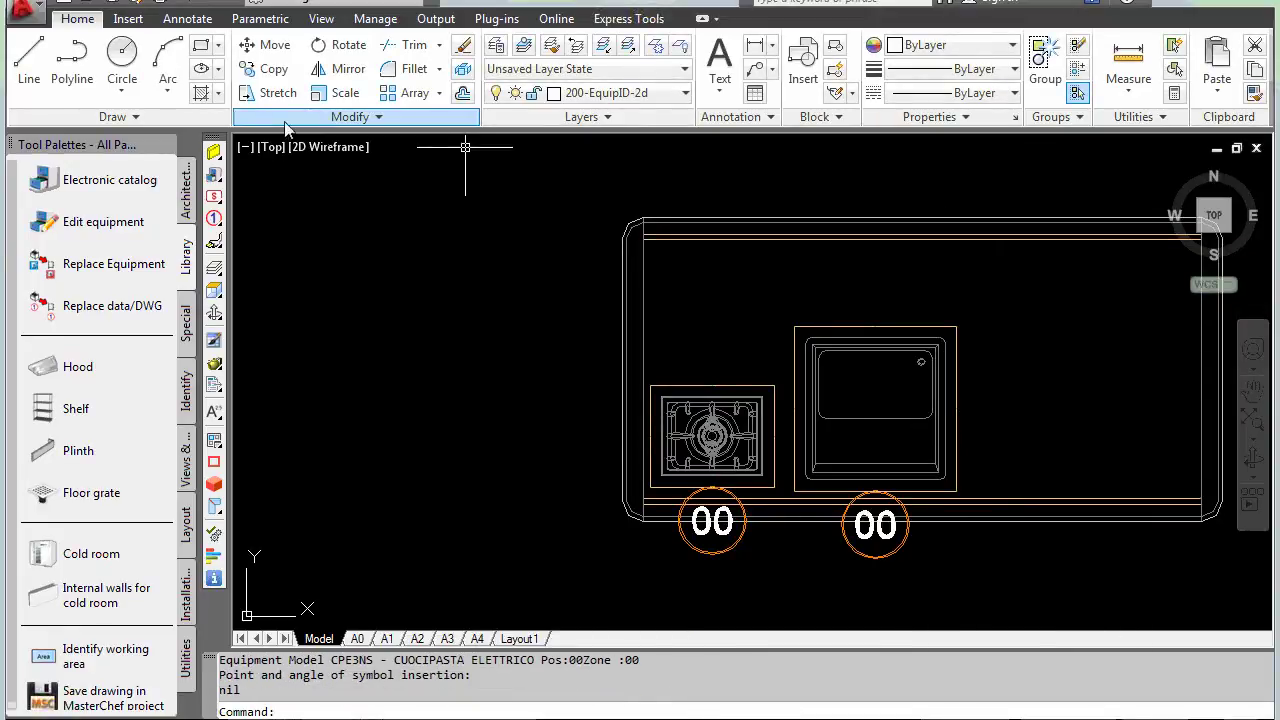
- Mirror the gas burner across a horizontal line, adding a second burner behind it
{"action": "left_click", "coordinate": [350, 80]}
{"action": "left_click", "coordinate": [710, 430]}
{"action": "key", "text": "Return"}
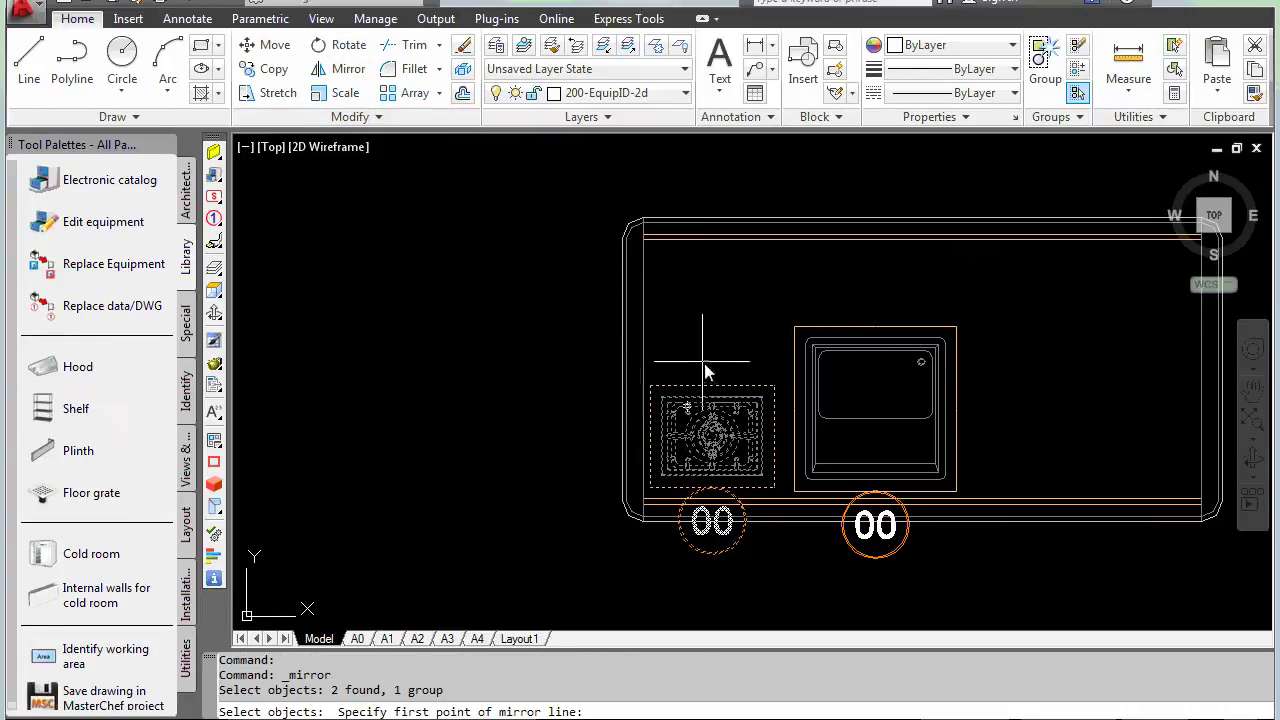
{"action": "left_click", "coordinate": [735, 372]}
{"action": "left_click", "coordinate": [345, 367]}
{"action": "key", "text": "Return"}
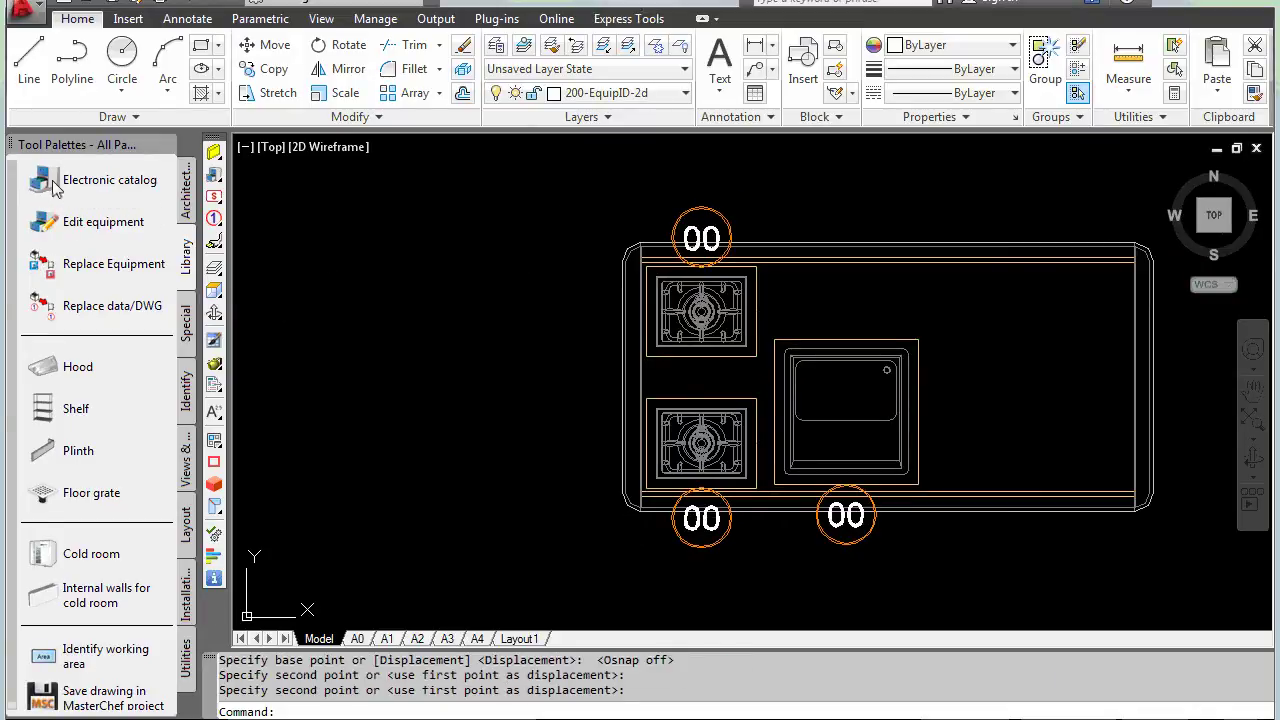
{"action": "left_click", "coordinate": [55, 185]}
- Insert the SUPPORTO SALAMANDRA support, adjusting its insertion height
{"action": "left_click", "coordinate": [729, 283]}
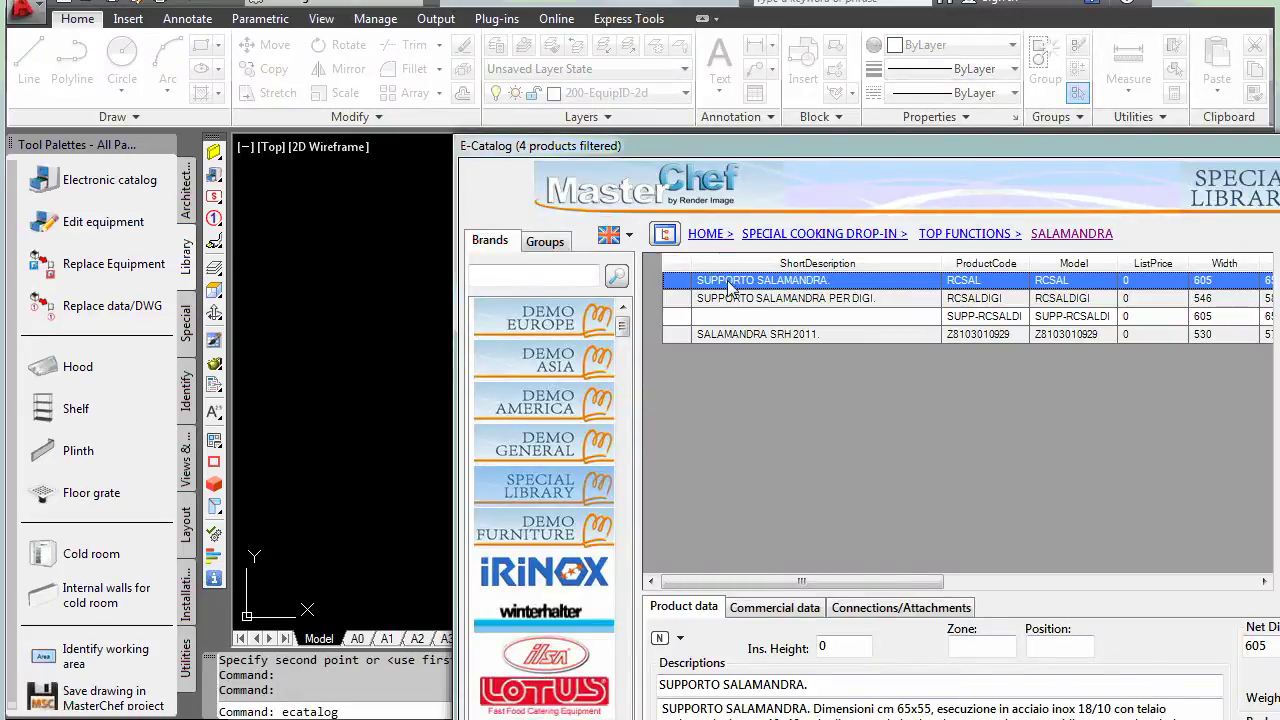
{"action": "left_click", "coordinate": [867, 645]}
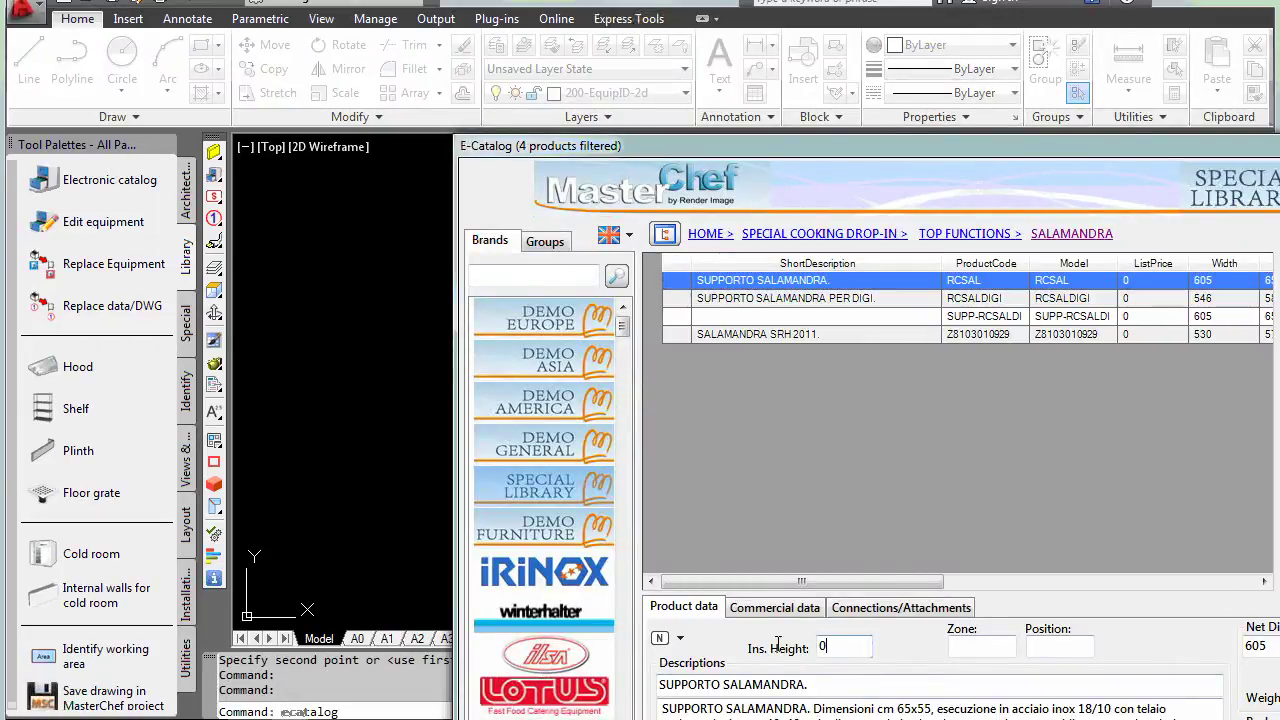
{"action": "type", "text": "900"}
{"action": "key", "text": "Return"}
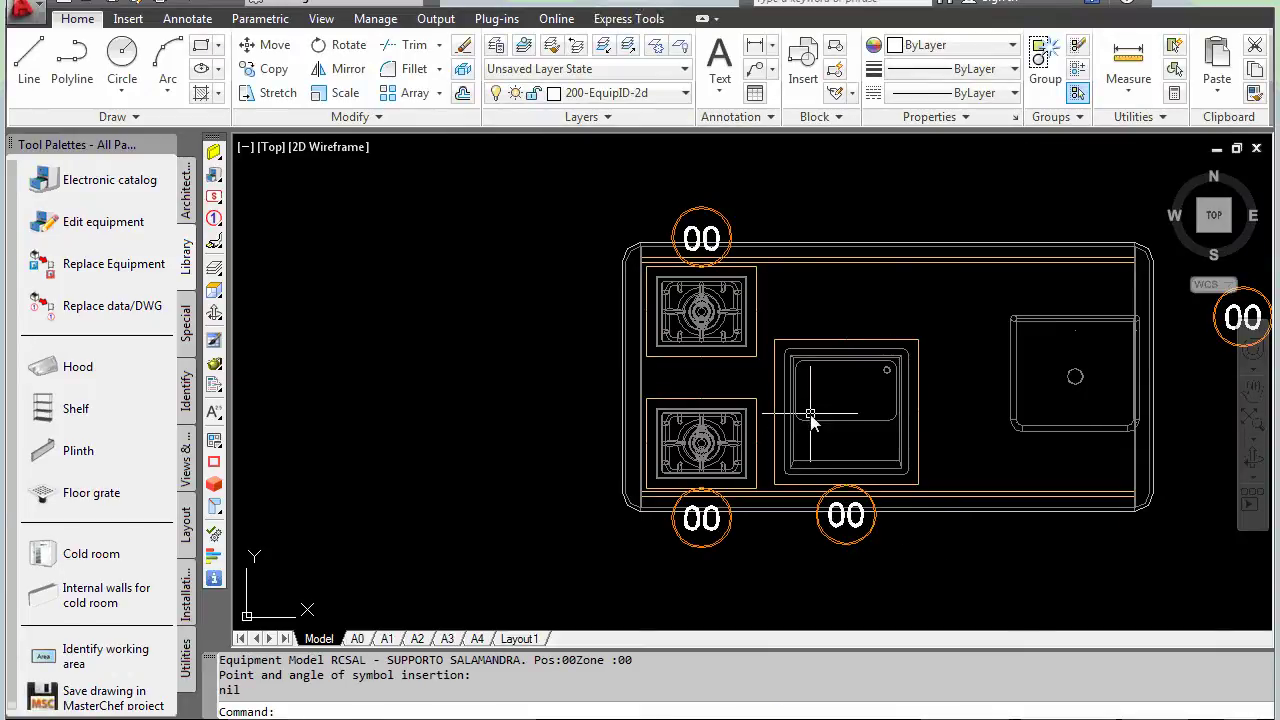
- Place the SALAMANDRA SRH 2011 at 900 height on the worktop's right end
{"action": "left_click", "coordinate": [810, 415]}
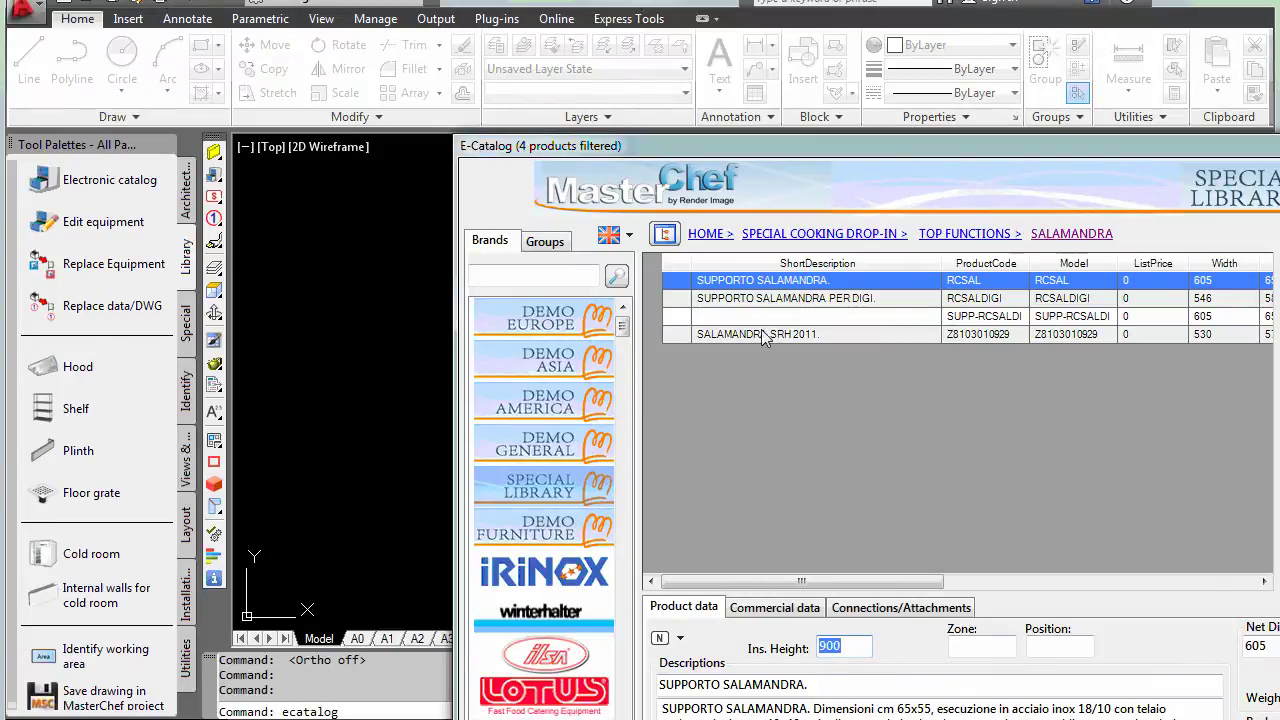
{"action": "left_click", "coordinate": [765, 336]}
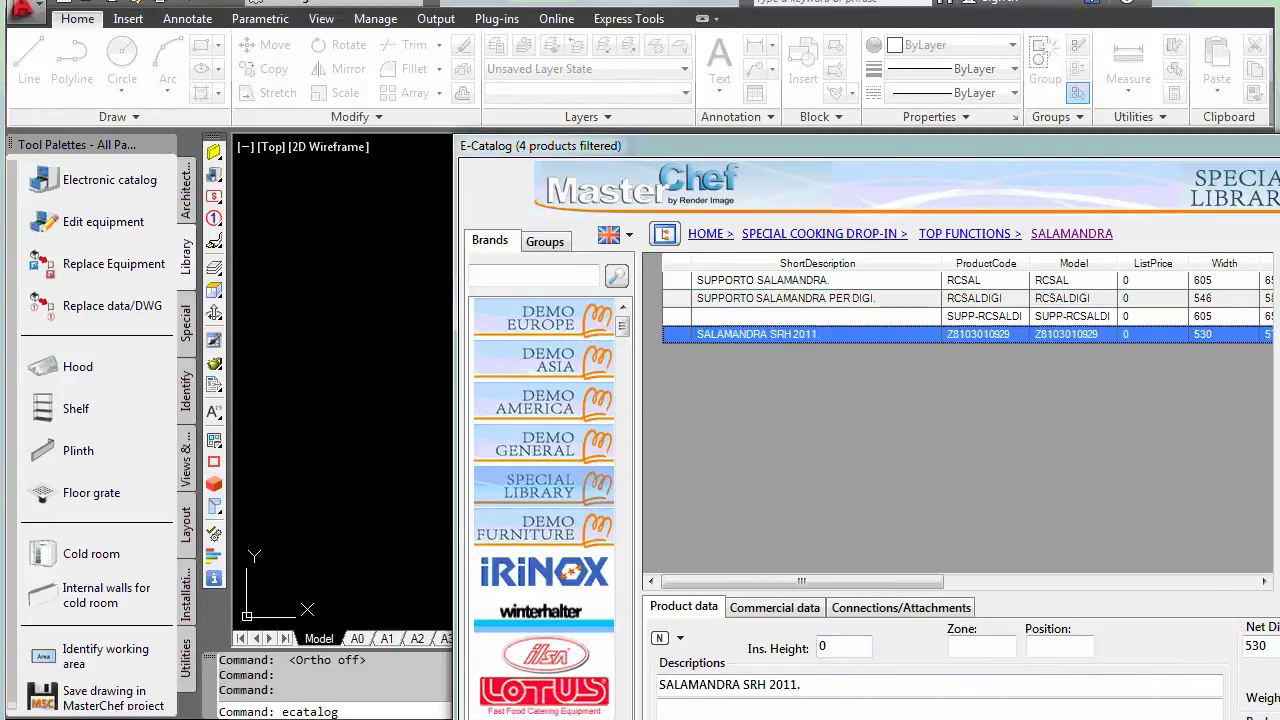
{"action": "key", "text": "Tab"}
{"action": "type", "text": "900"}
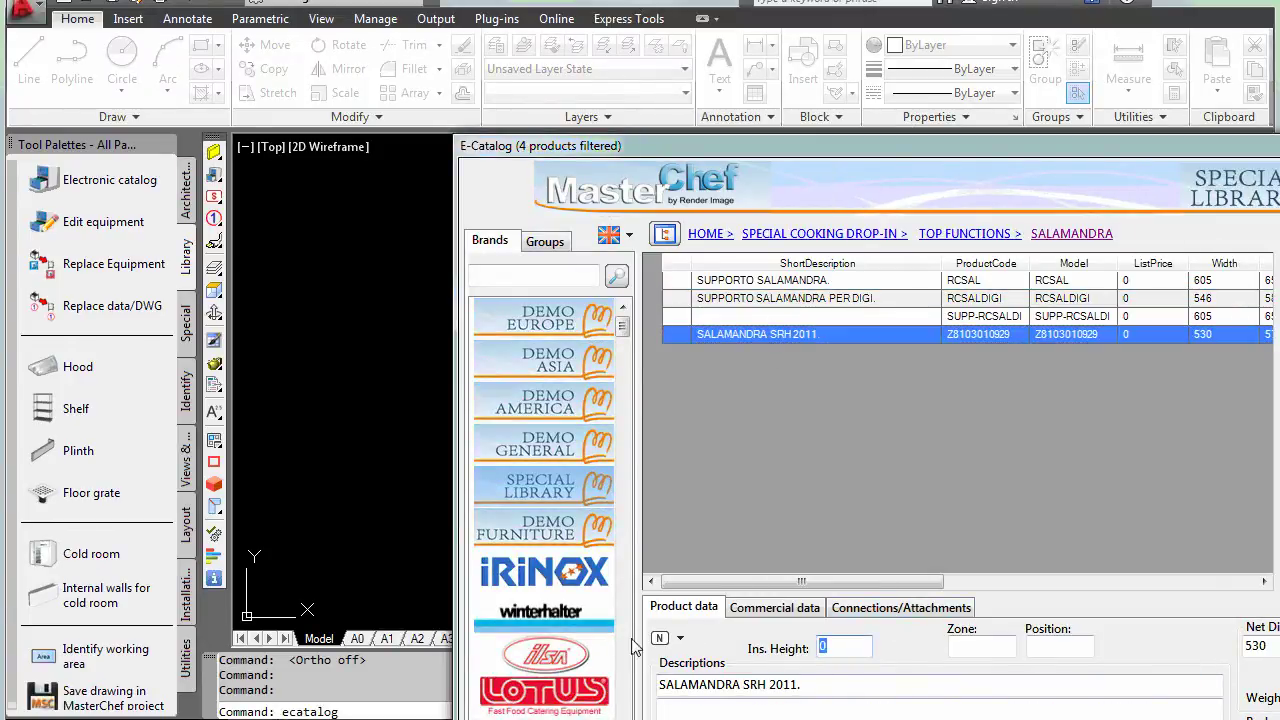
{"action": "double_click", "coordinate": [936, 140]}
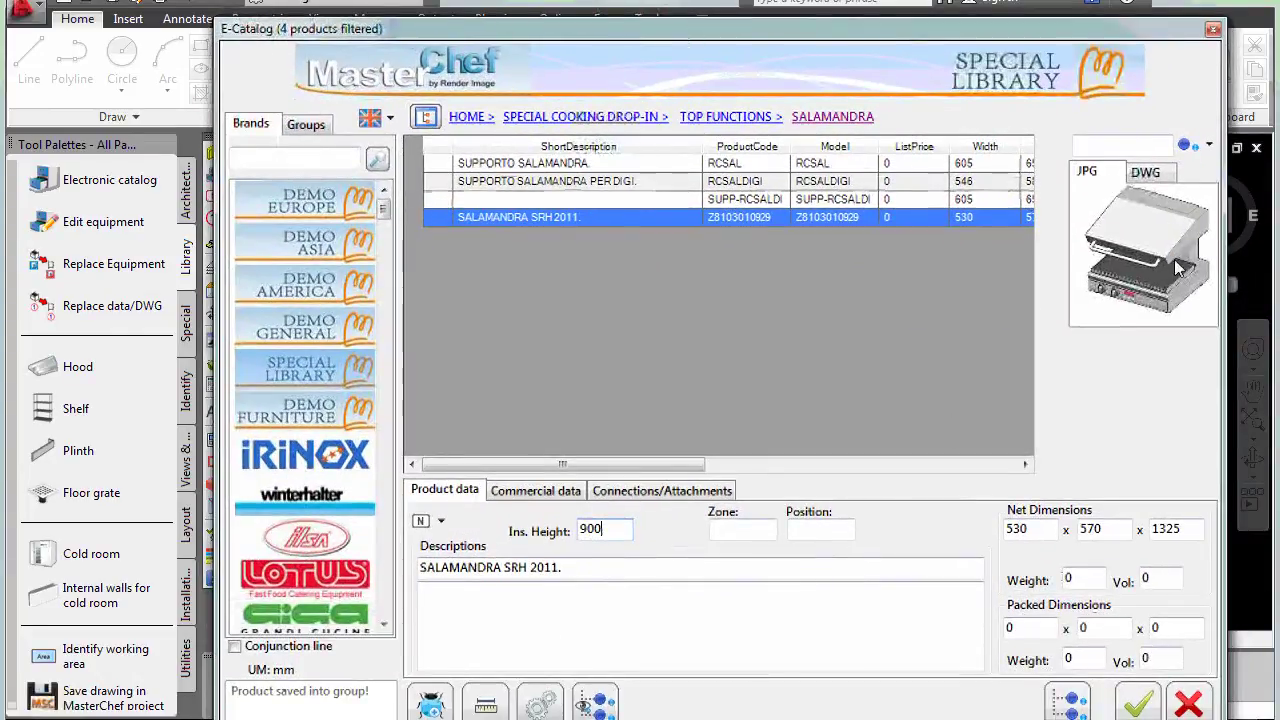
{"action": "left_click", "coordinate": [1137, 703]}
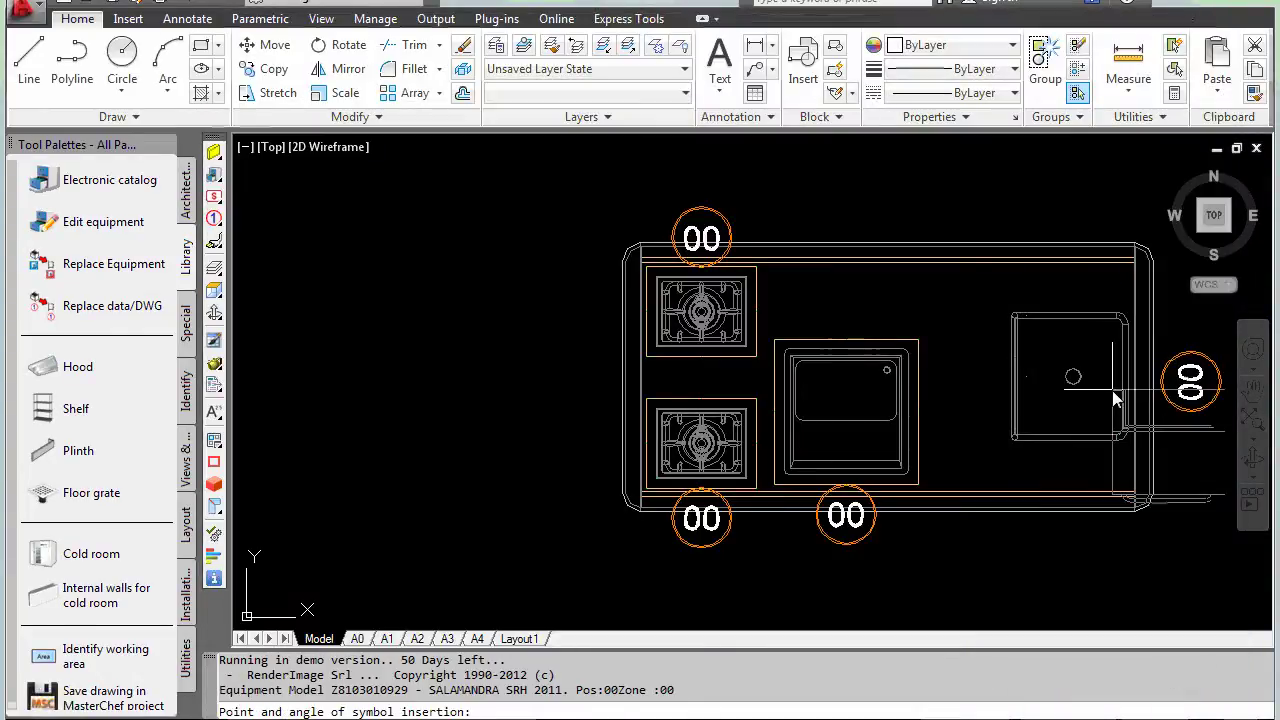
{"action": "left_click", "coordinate": [1020, 435]}
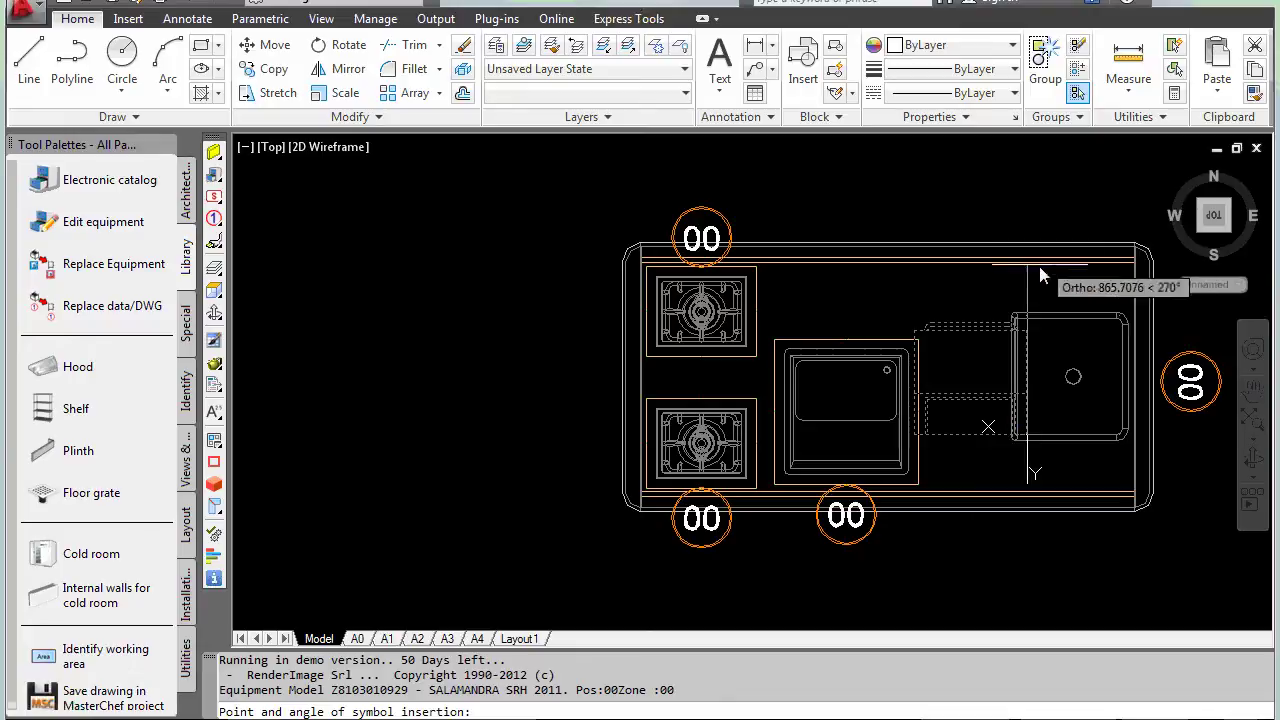
{"action": "left_click", "coordinate": [1037, 285]}
{"action": "left_click", "coordinate": [45, 180]}
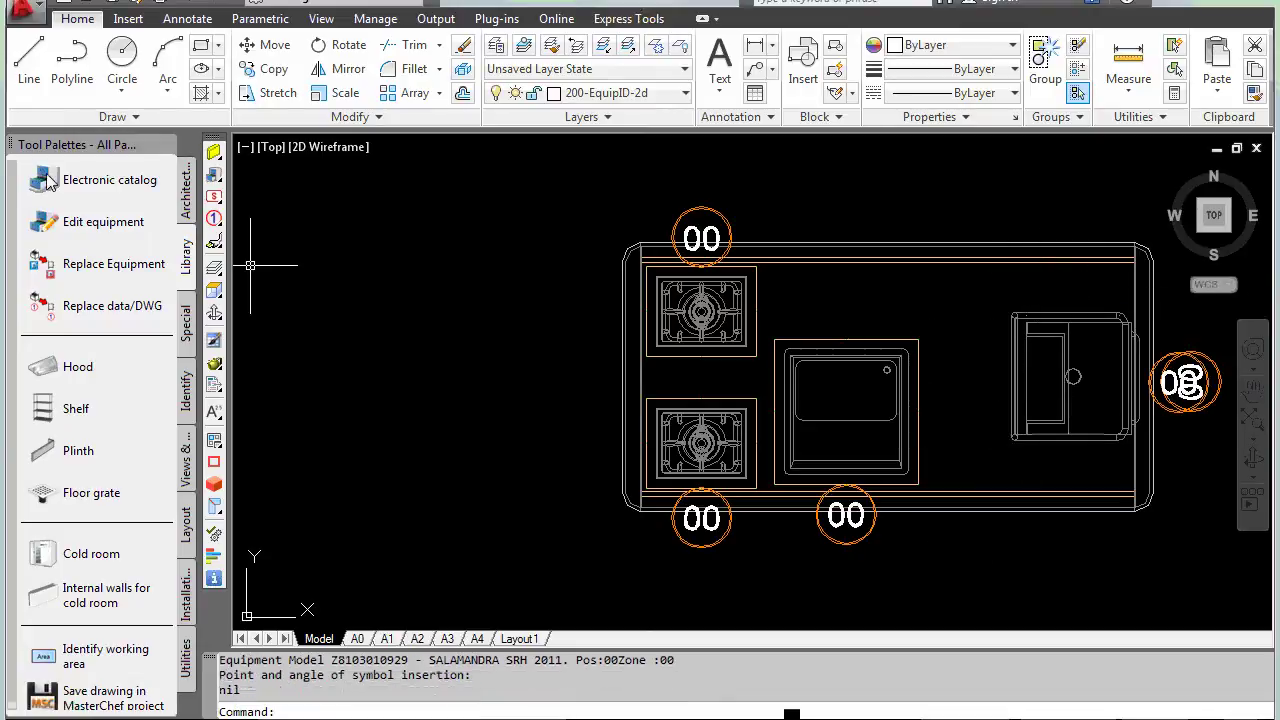
- Insert the GRIGLIA BARRE LARG 650 CENTRALE bar grill across the middle of the worktop
{"action": "left_click", "coordinate": [662, 242]}
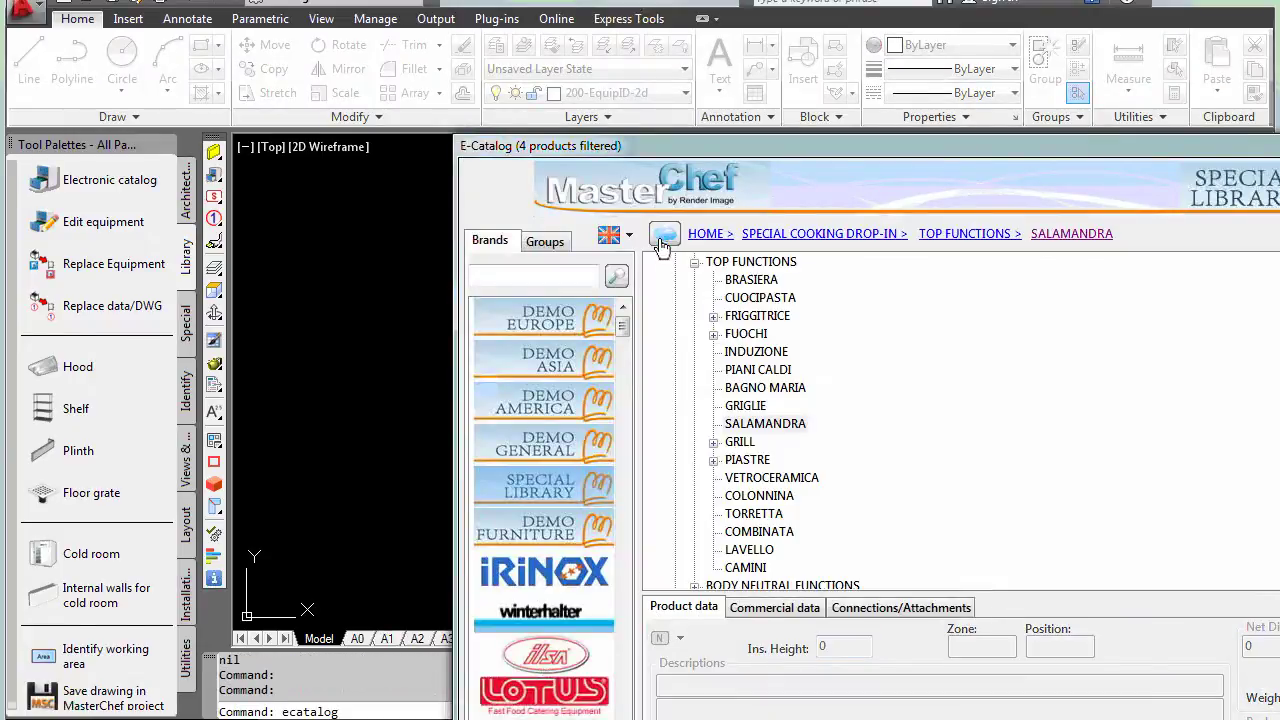
{"action": "left_click", "coordinate": [745, 406]}
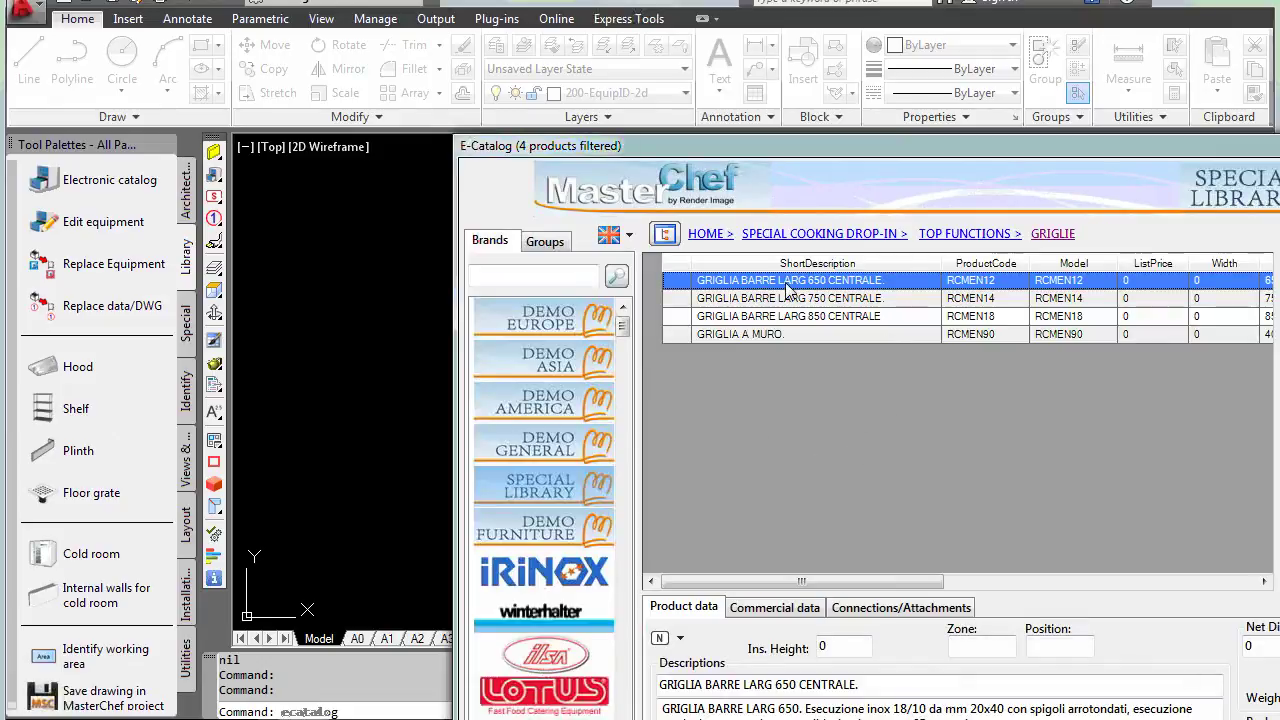
{"action": "double_click", "coordinate": [789, 280]}
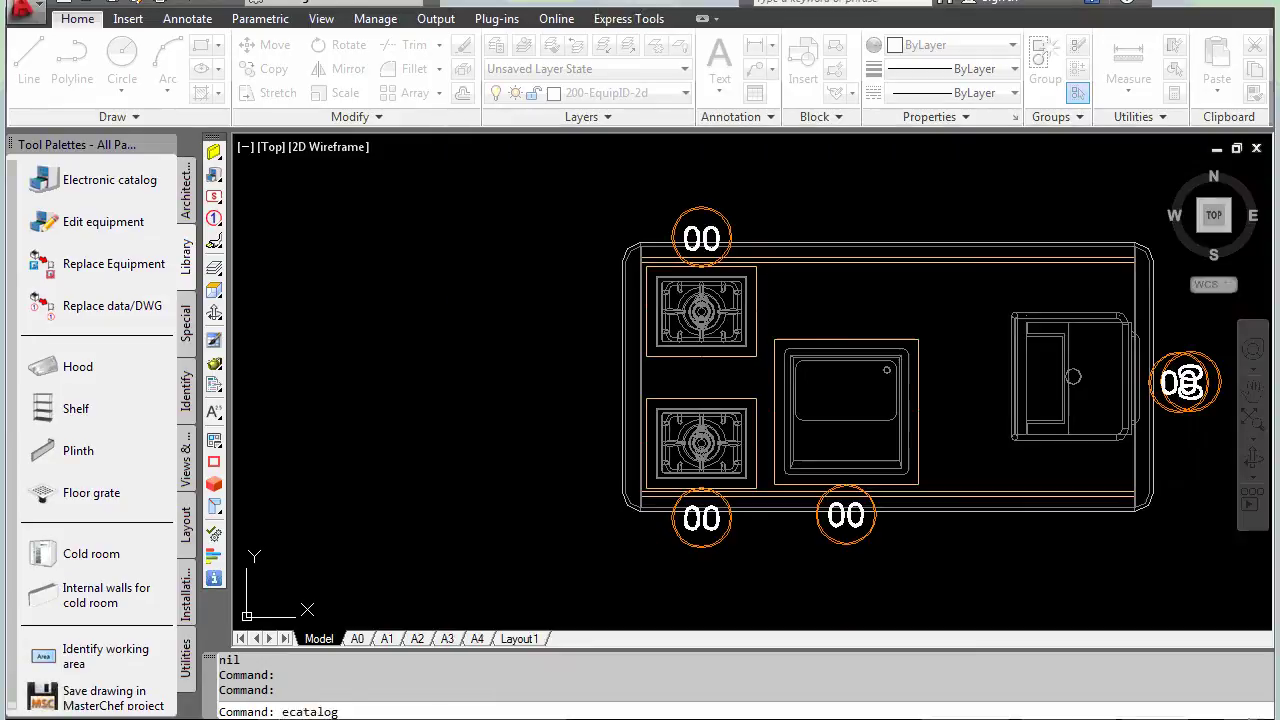
{"action": "left_click", "coordinate": [1010, 380]}
{"action": "left_click", "coordinate": [690, 388]}
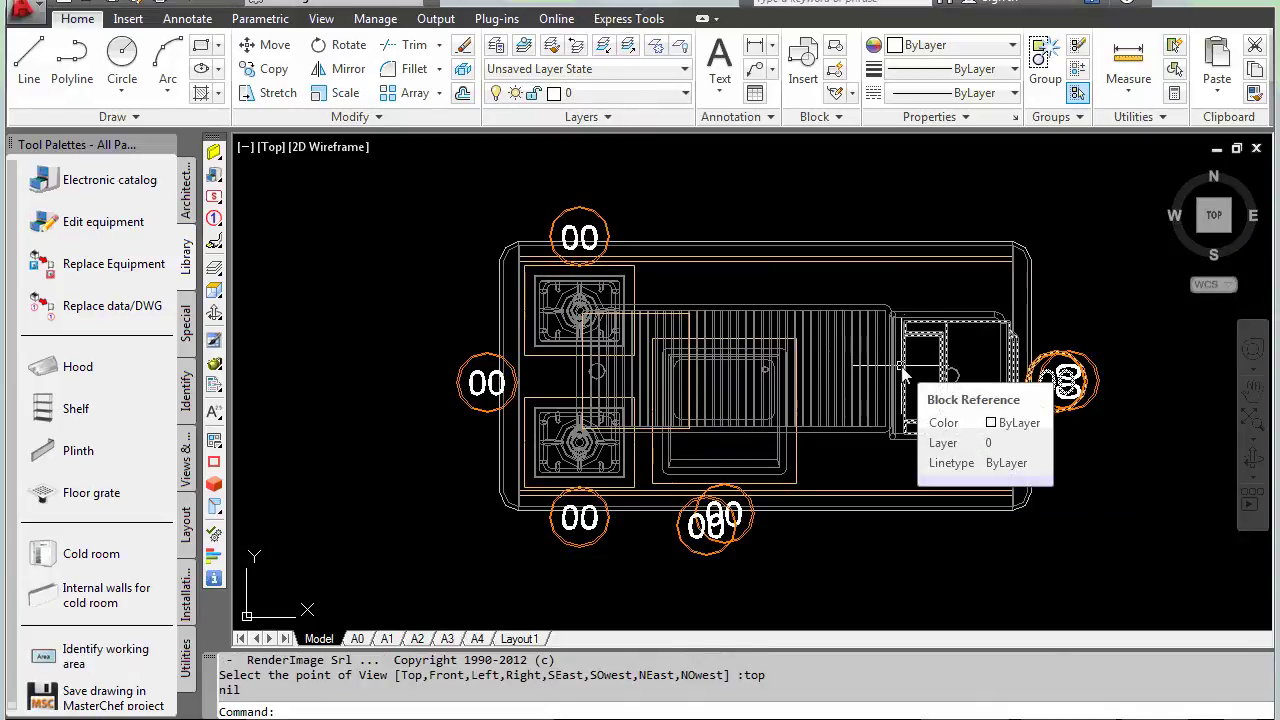
- Switch to the SW Isometric view and zoom in on the kitchen
{"action": "left_click_drag", "start_coordinate": [214, 292], "coordinate": [330, 296]}
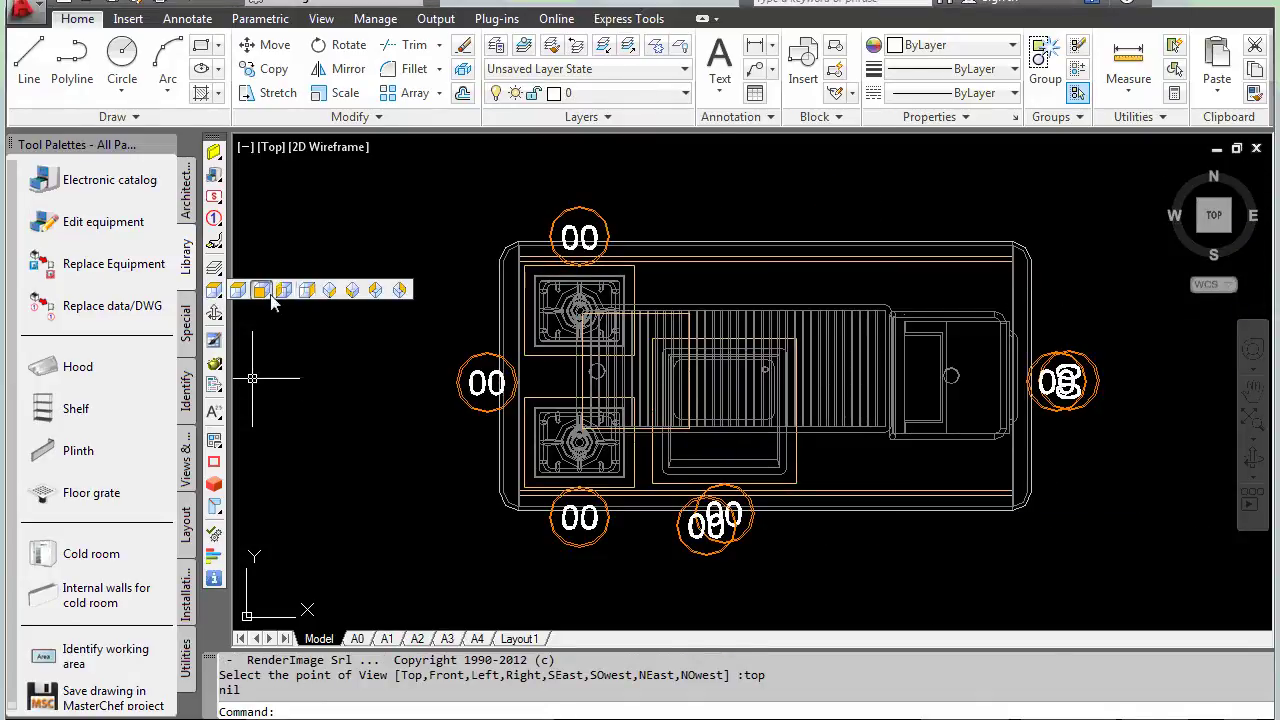
{"action": "left_click", "coordinate": [330, 296]}
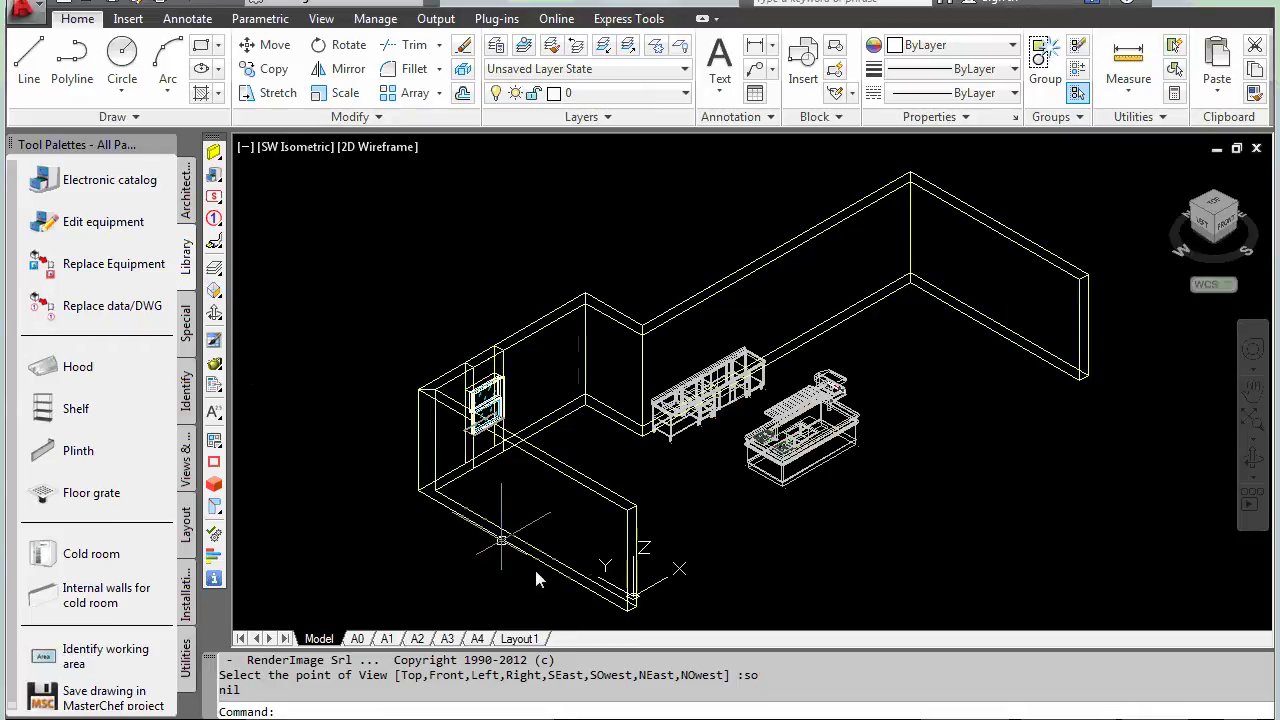
{"action": "scroll", "coordinate": [812, 482], "scroll_direction": "up", "scroll_amount": 5}
{"action": "scroll", "coordinate": [812, 482], "scroll_direction": "up", "scroll_amount": 4}
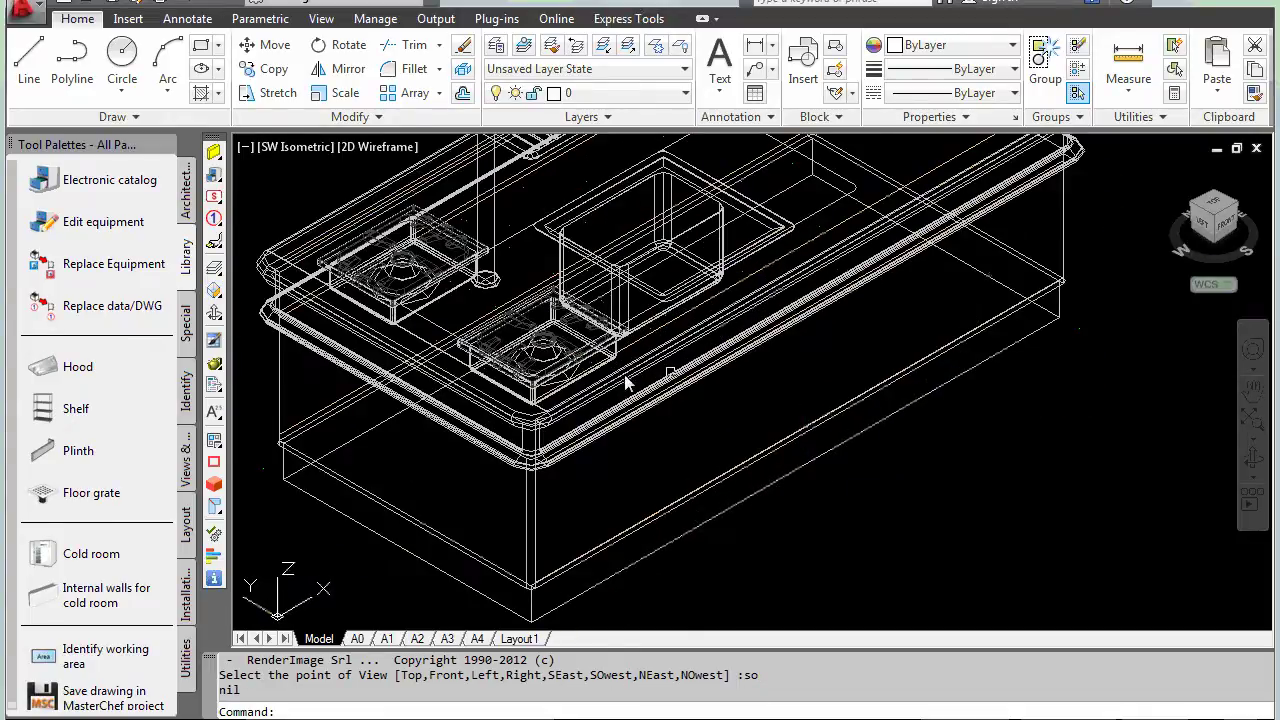
{"action": "left_click", "coordinate": [90, 179]}
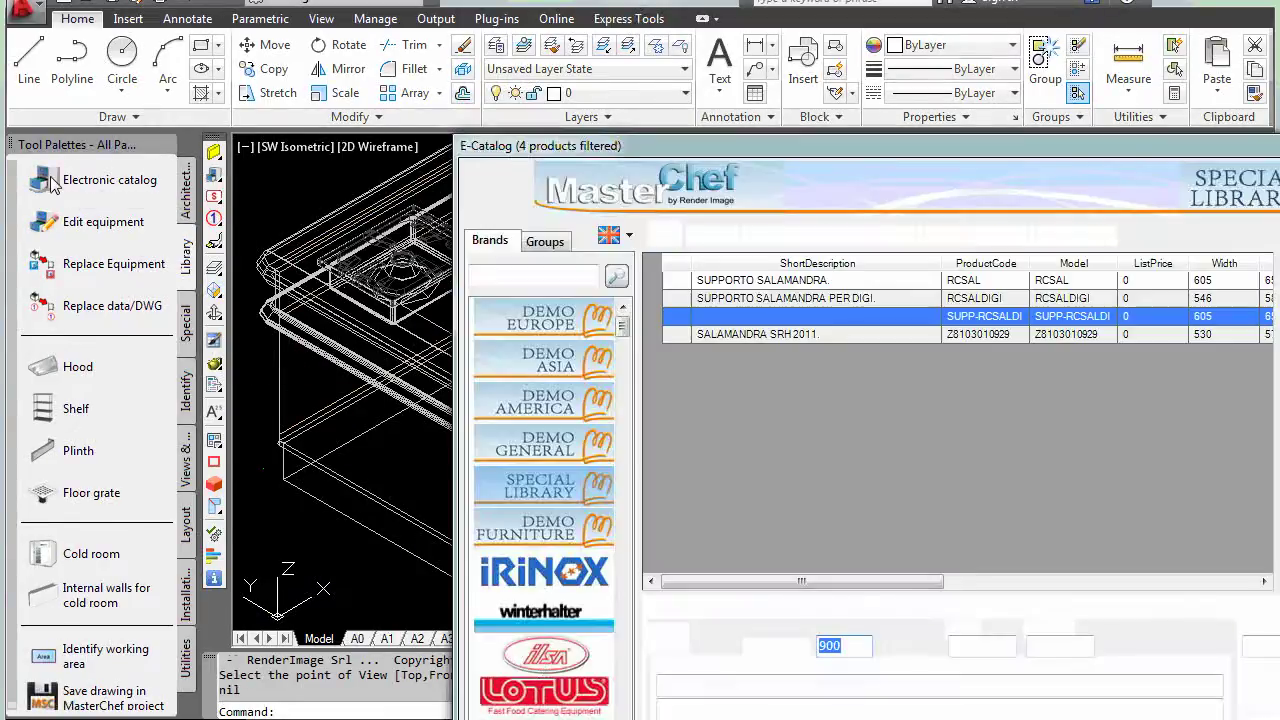
- Pick BASE A GIORNO LARG. 1000 (TG100/9) from Body Neutral Functions and confirm
{"action": "left_click", "coordinate": [665, 238]}
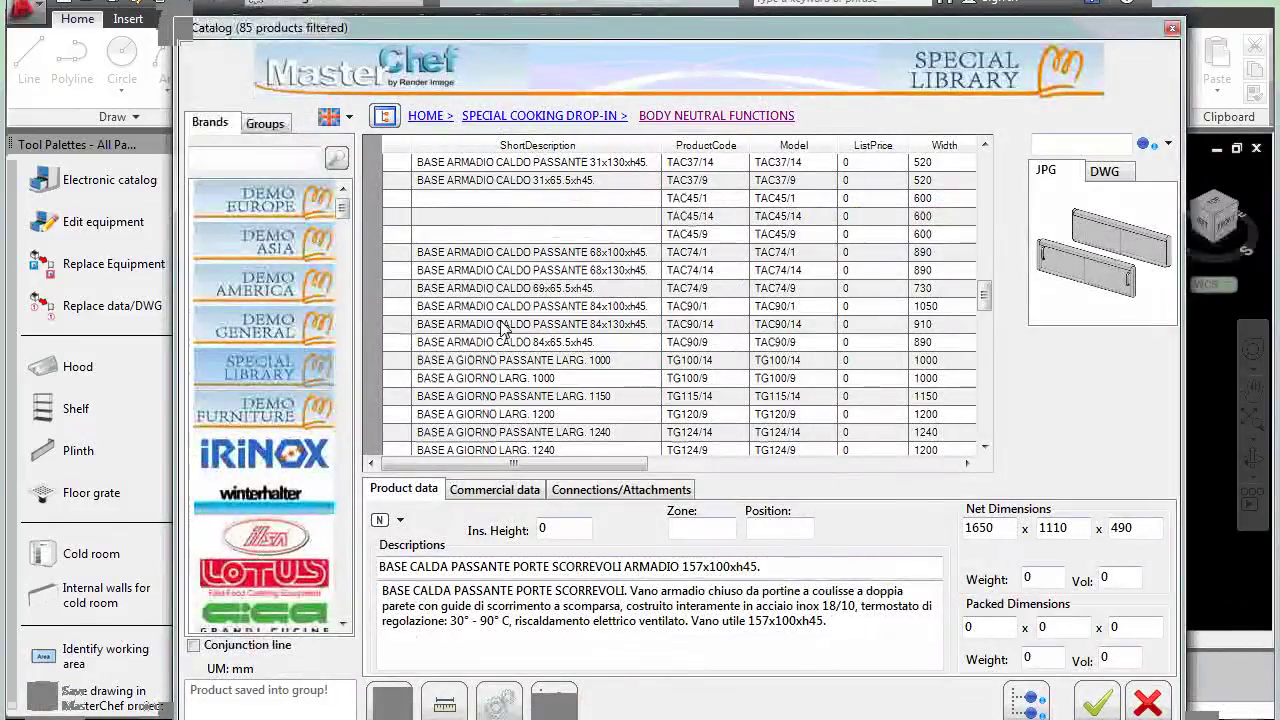
{"action": "left_click", "coordinate": [505, 322]}
{"action": "left_click", "coordinate": [502, 296]}
{"action": "left_click", "coordinate": [500, 397]}
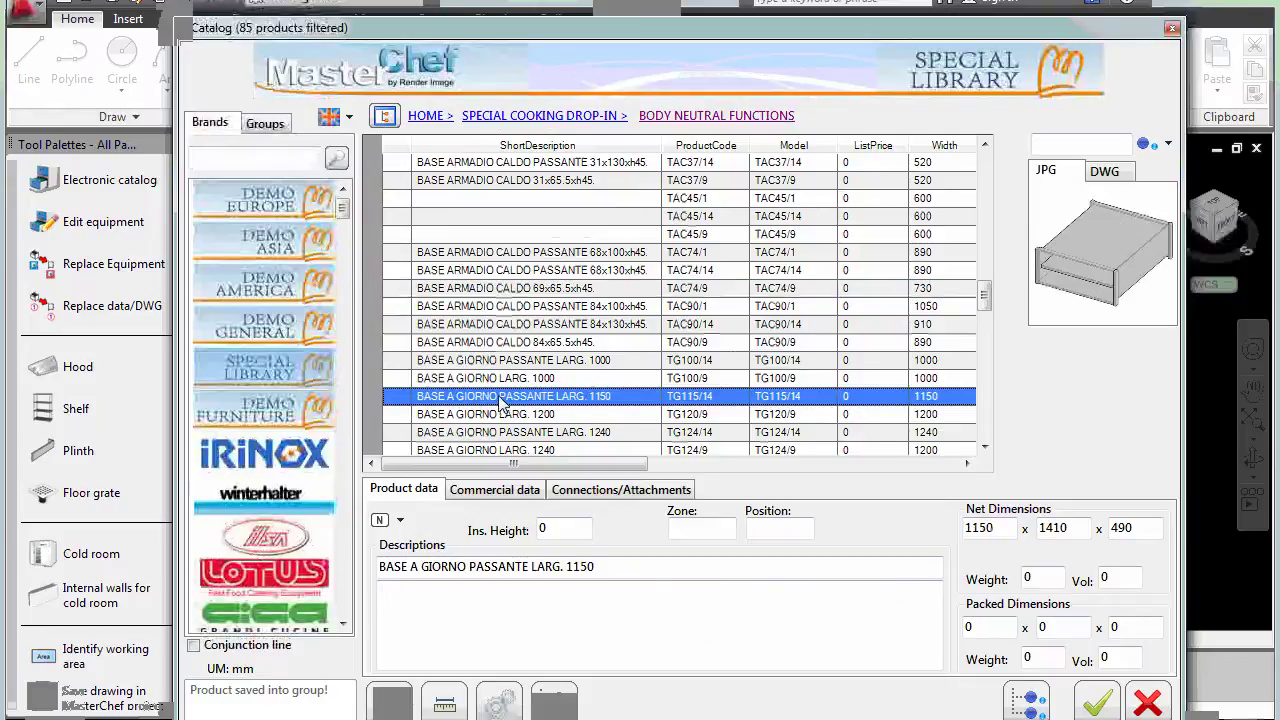
{"action": "left_click", "coordinate": [501, 380]}
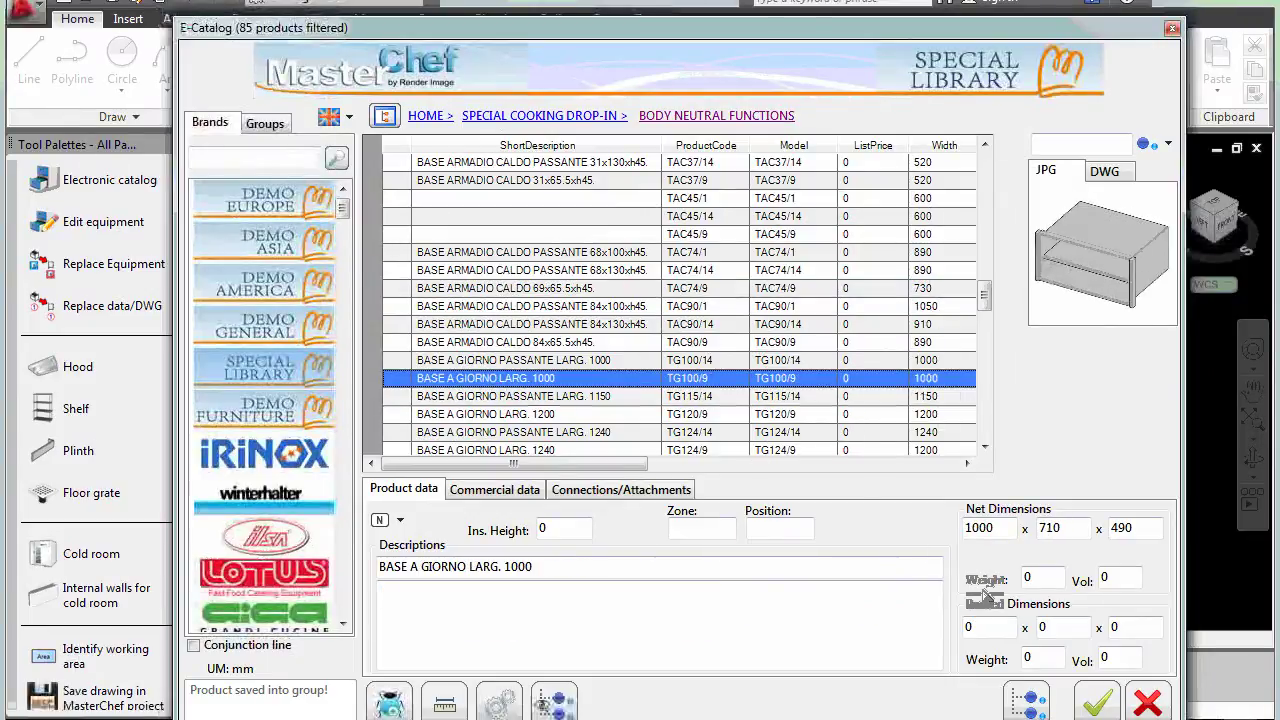
{"action": "left_click", "coordinate": [1102, 711]}
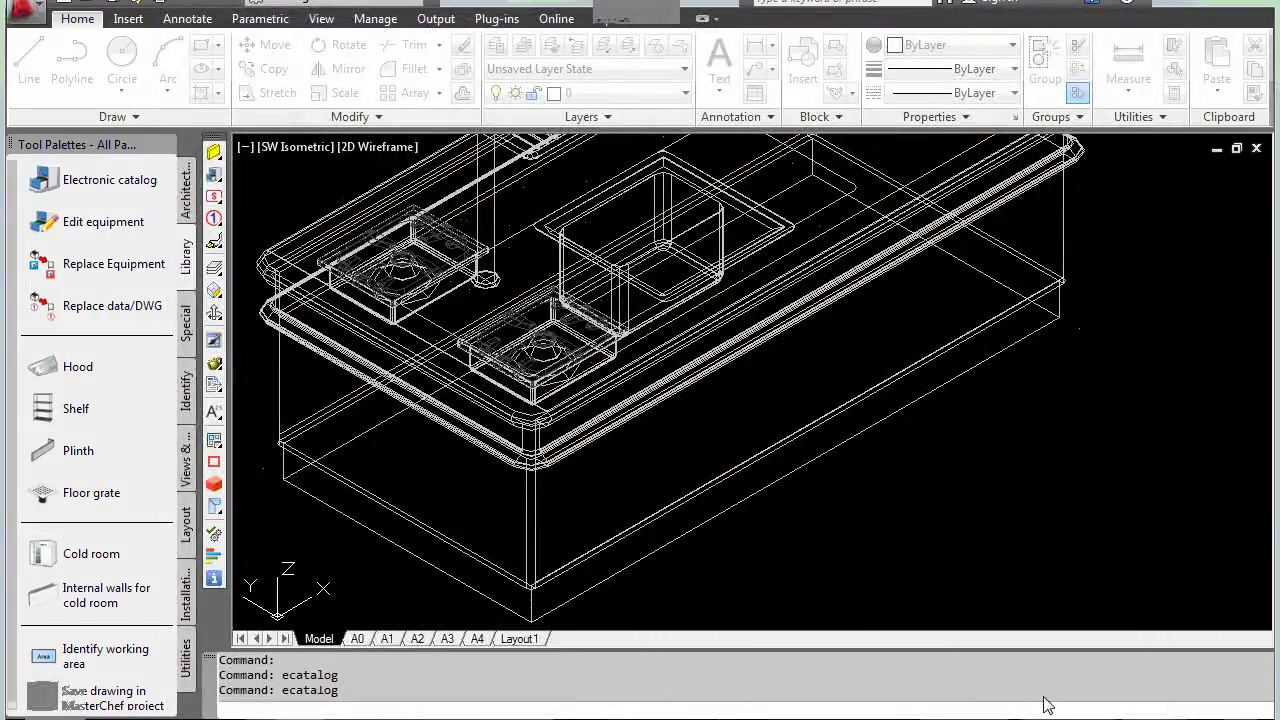
- Place the 1000 mm BASE A GIORNO base unit under the counter, Nearest-snapped to its front corner
{"action": "scroll", "coordinate": [615, 490], "scroll_direction": "up", "scroll_amount": 4}
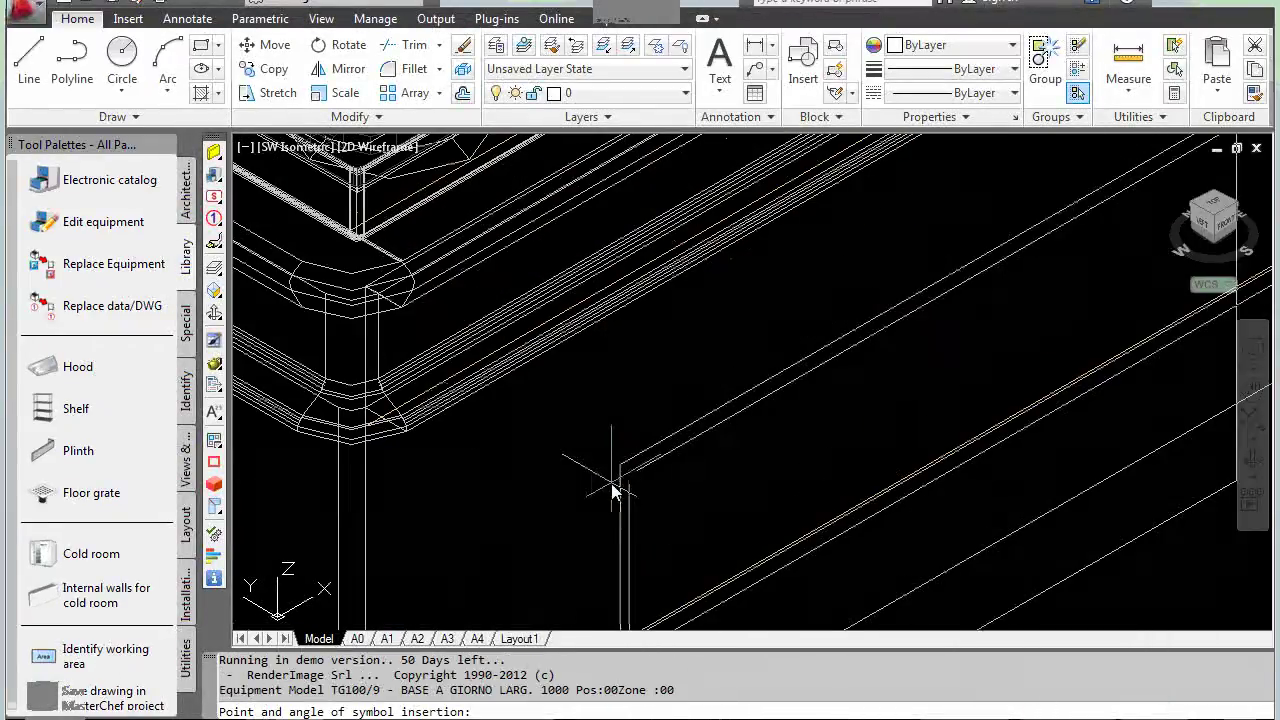
{"action": "middle_click_drag", "start_coordinate": [600, 490], "coordinate": [457, 371]}
{"action": "right_click", "coordinate": [493, 393], "text": "shift"}
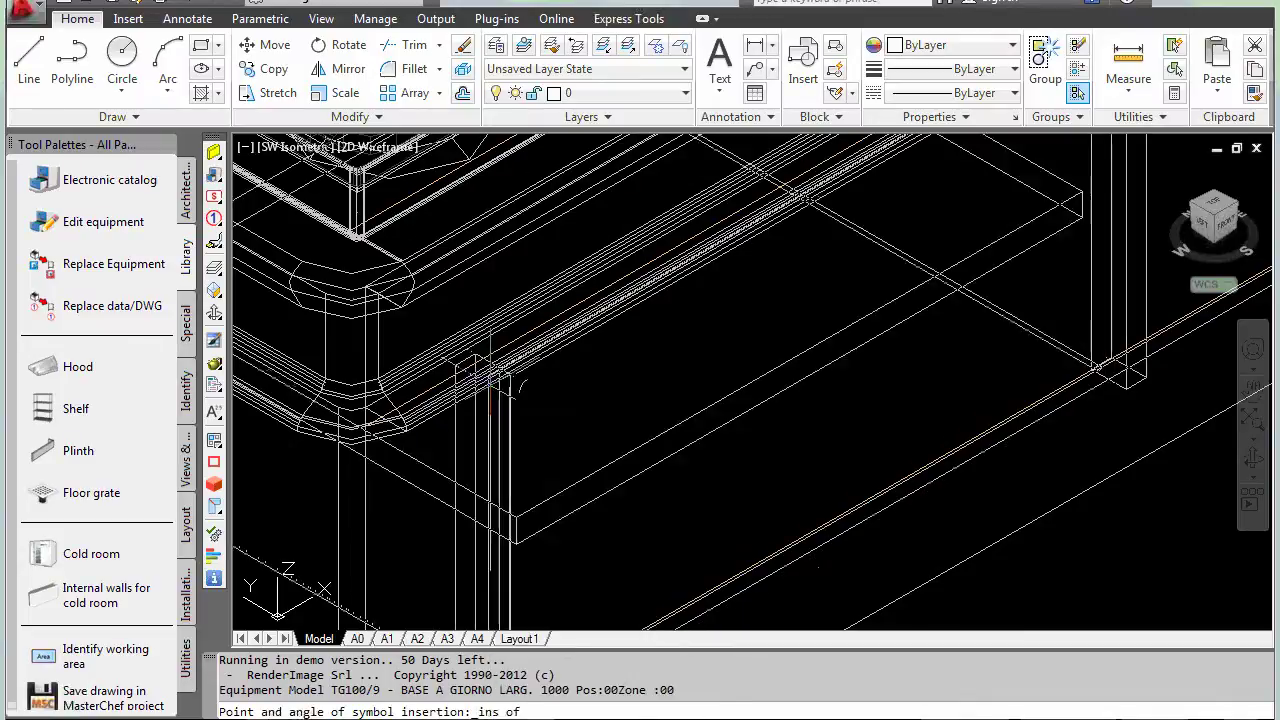
{"action": "right_click", "coordinate": [465, 411], "text": "shift"}
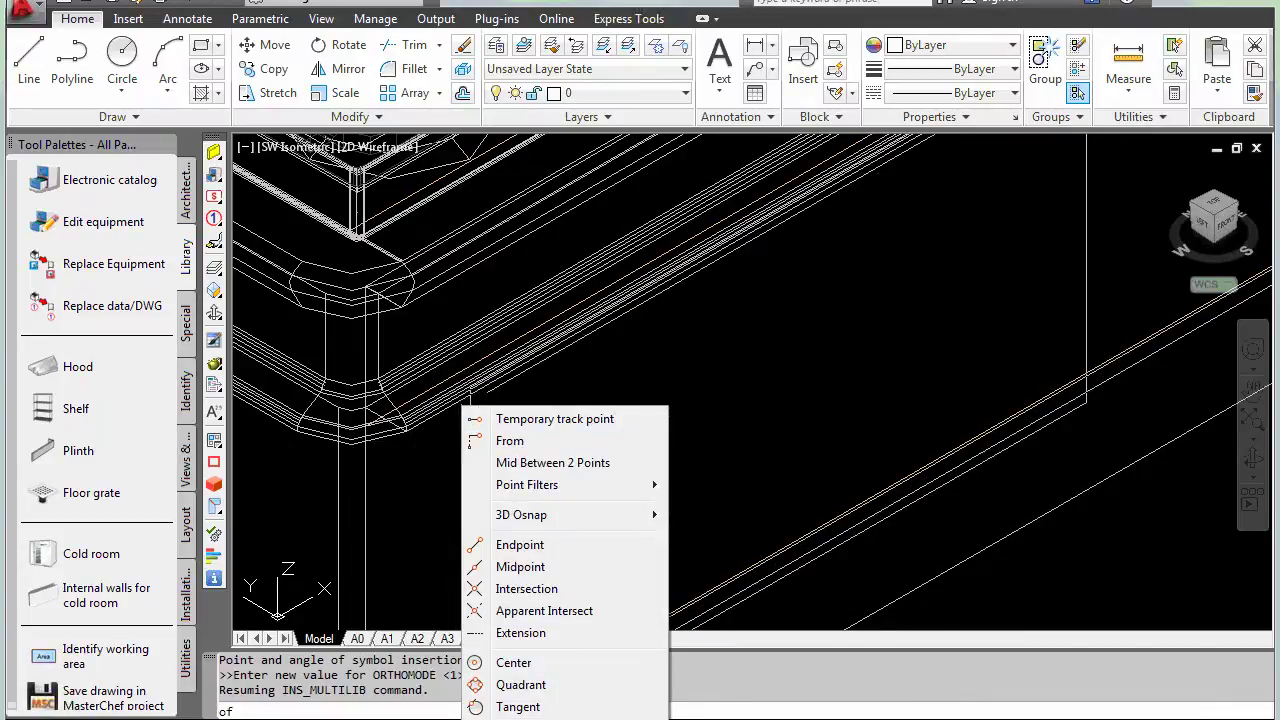
{"action": "key", "text": "r"}
{"action": "right_click", "coordinate": [495, 463], "text": "shift"}
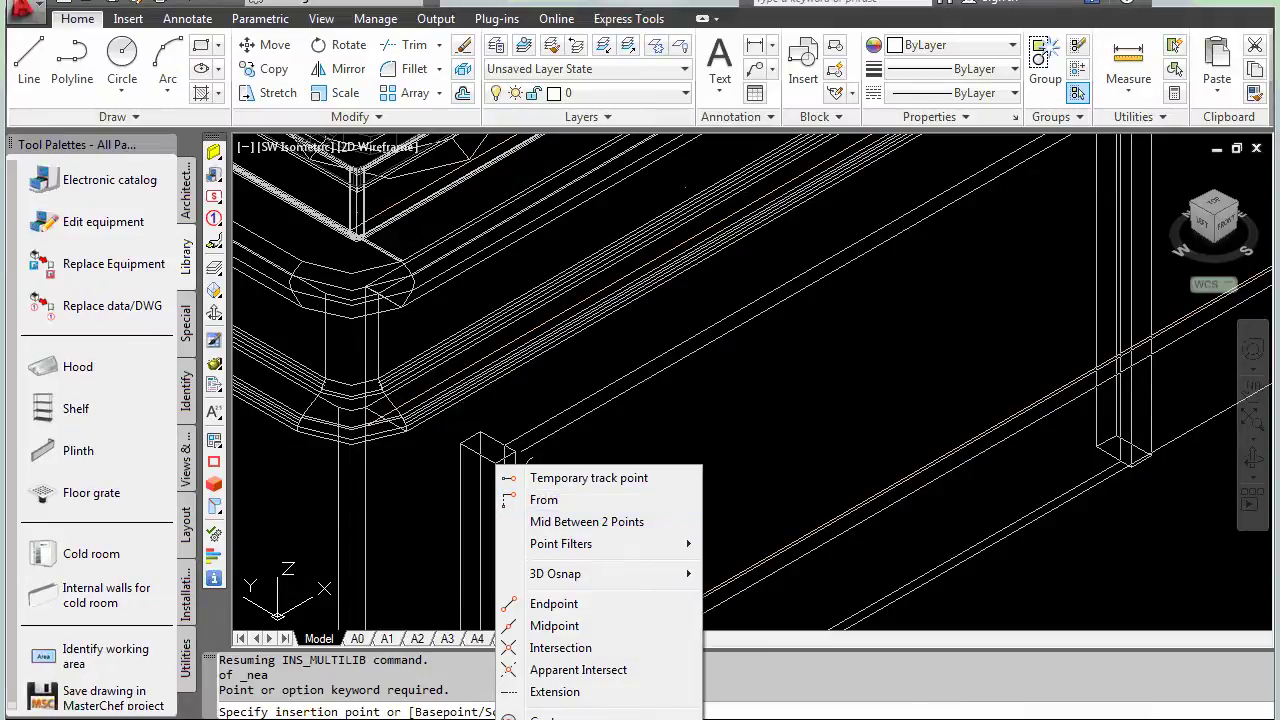
{"action": "key", "text": "r"}
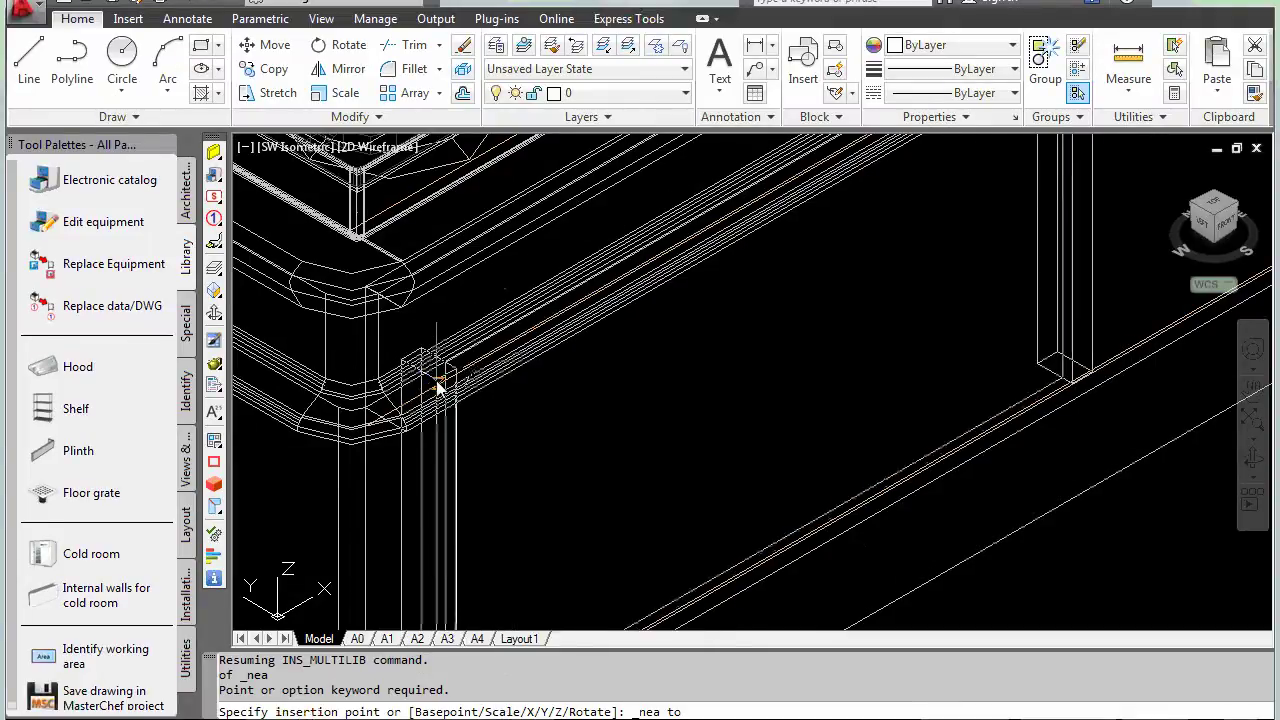
{"action": "left_click", "coordinate": [1023, 242]}
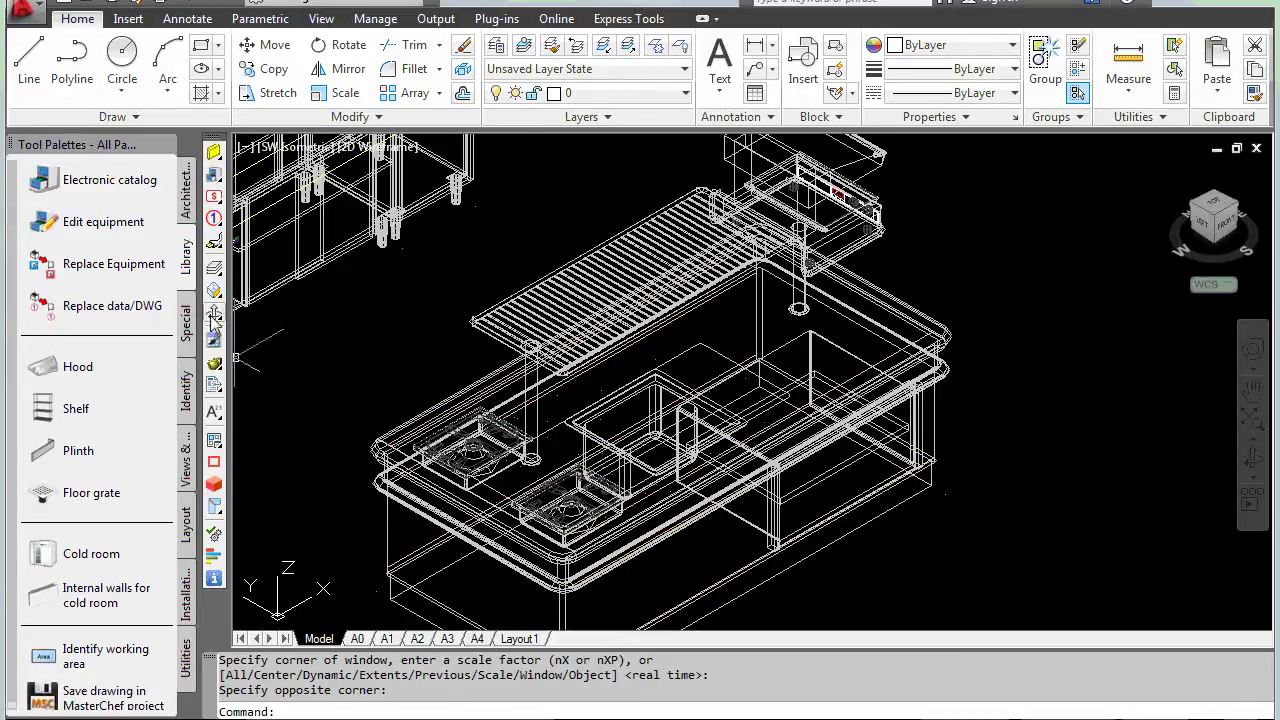
- Shade the cooking block in the Conceptual visual style
{"action": "left_click_drag", "start_coordinate": [213, 318], "coordinate": [320, 317]}
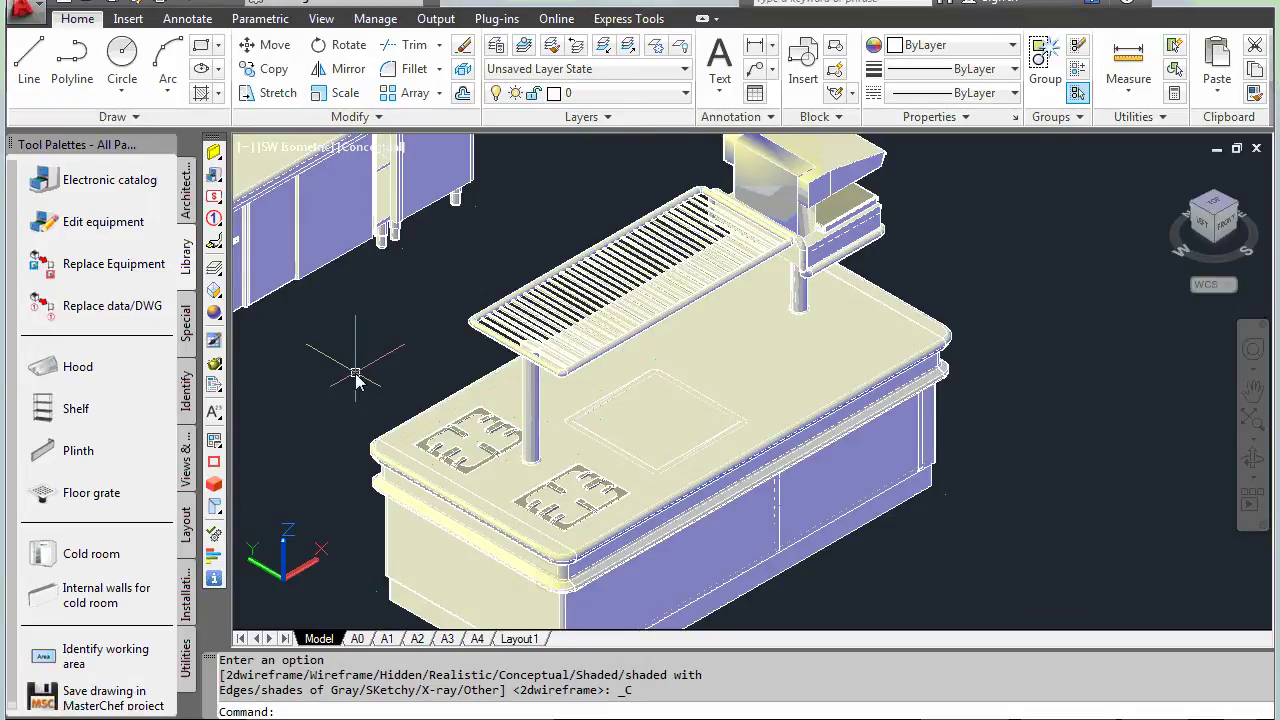
{"action": "left_click", "coordinate": [185, 330]}
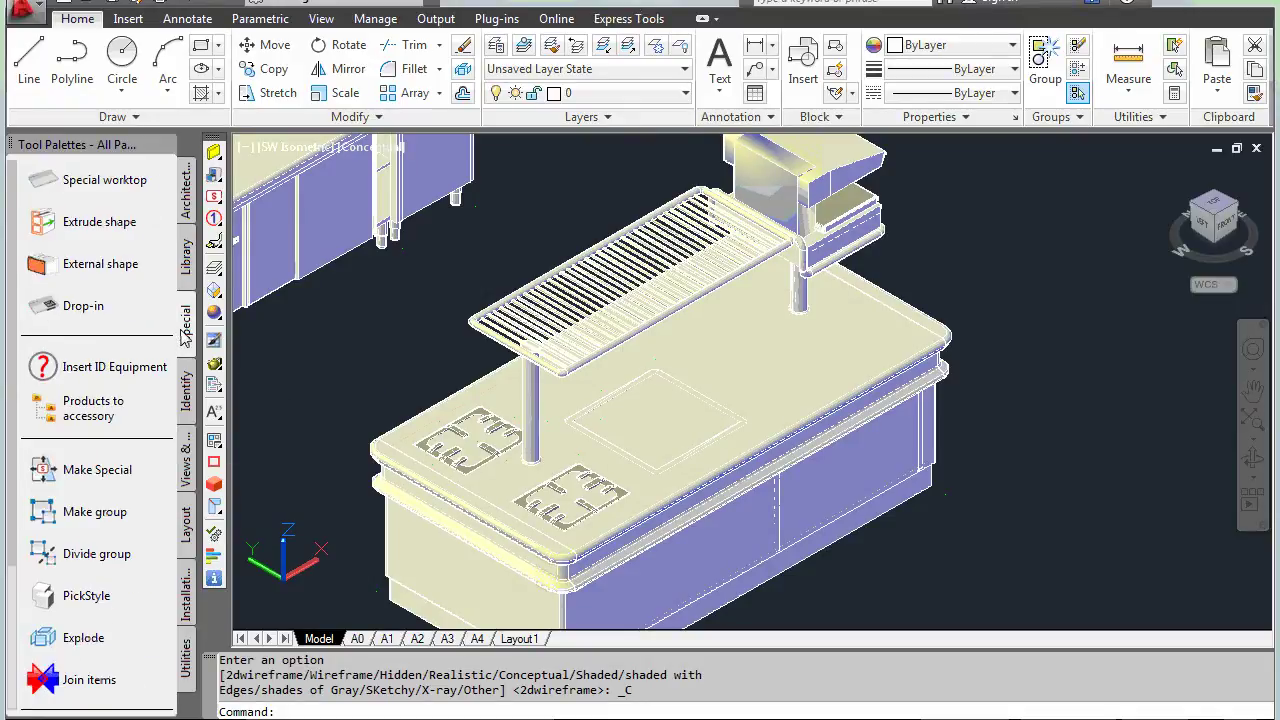
- Drill hole blocks in the counter for the pasta cooker, both burners and the base unit
{"action": "left_click", "coordinate": [74, 310]}
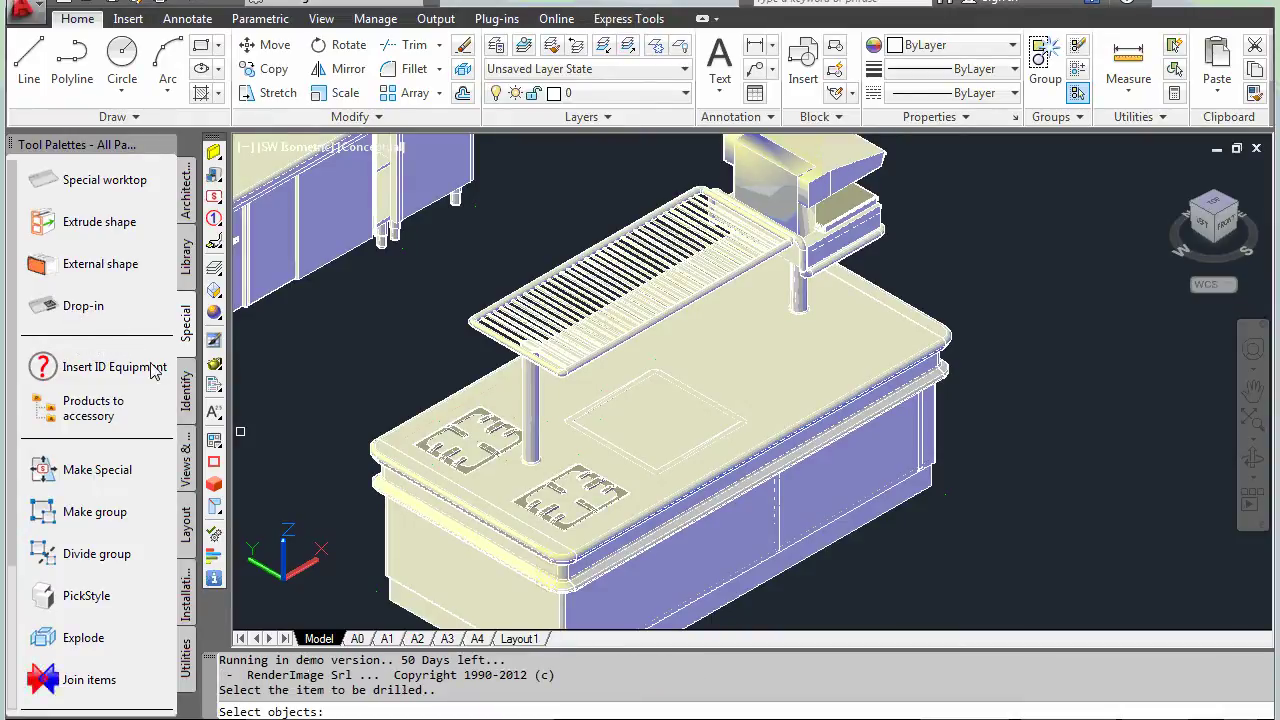
{"action": "left_click", "coordinate": [419, 415]}
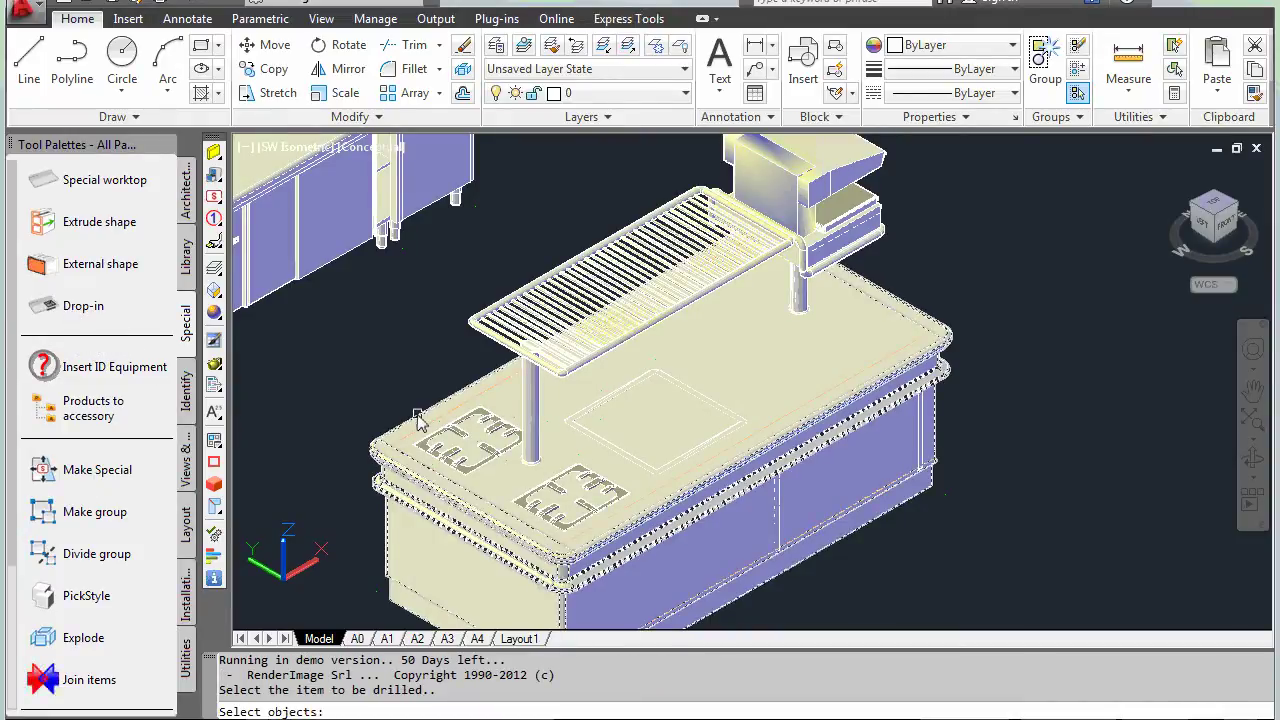
{"action": "key", "text": "Return"}
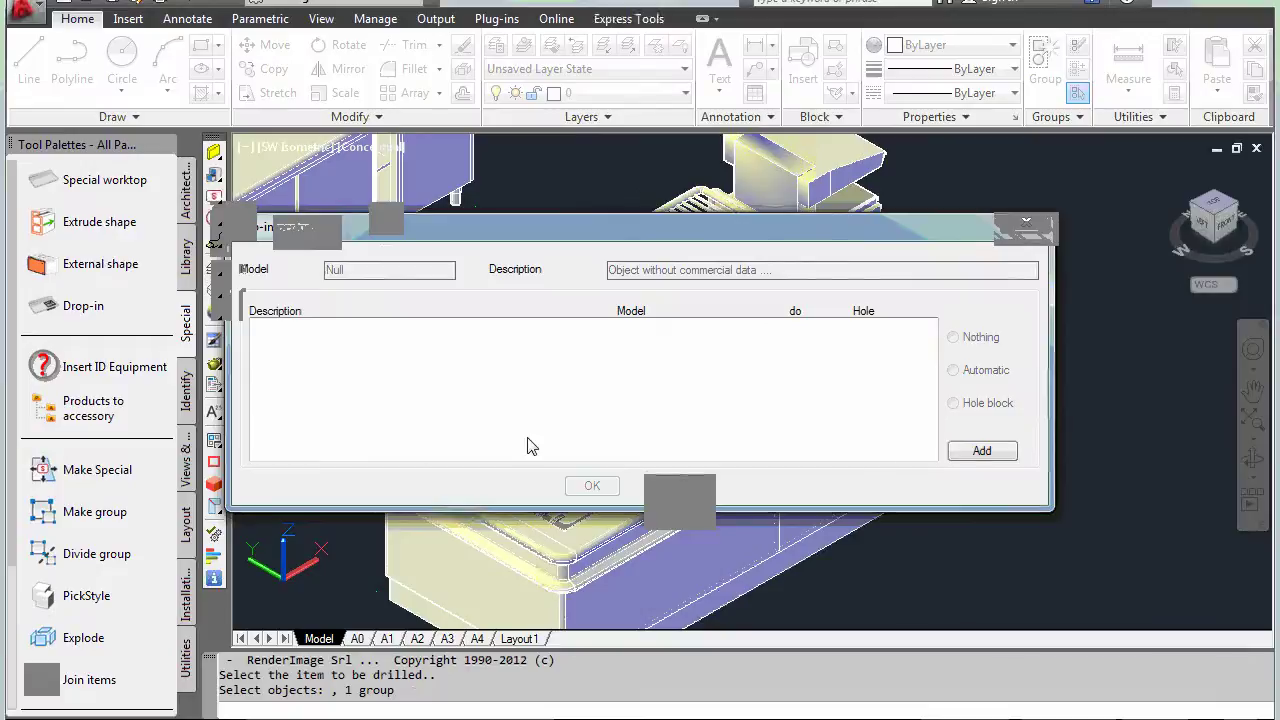
{"action": "left_click", "coordinate": [976, 450]}
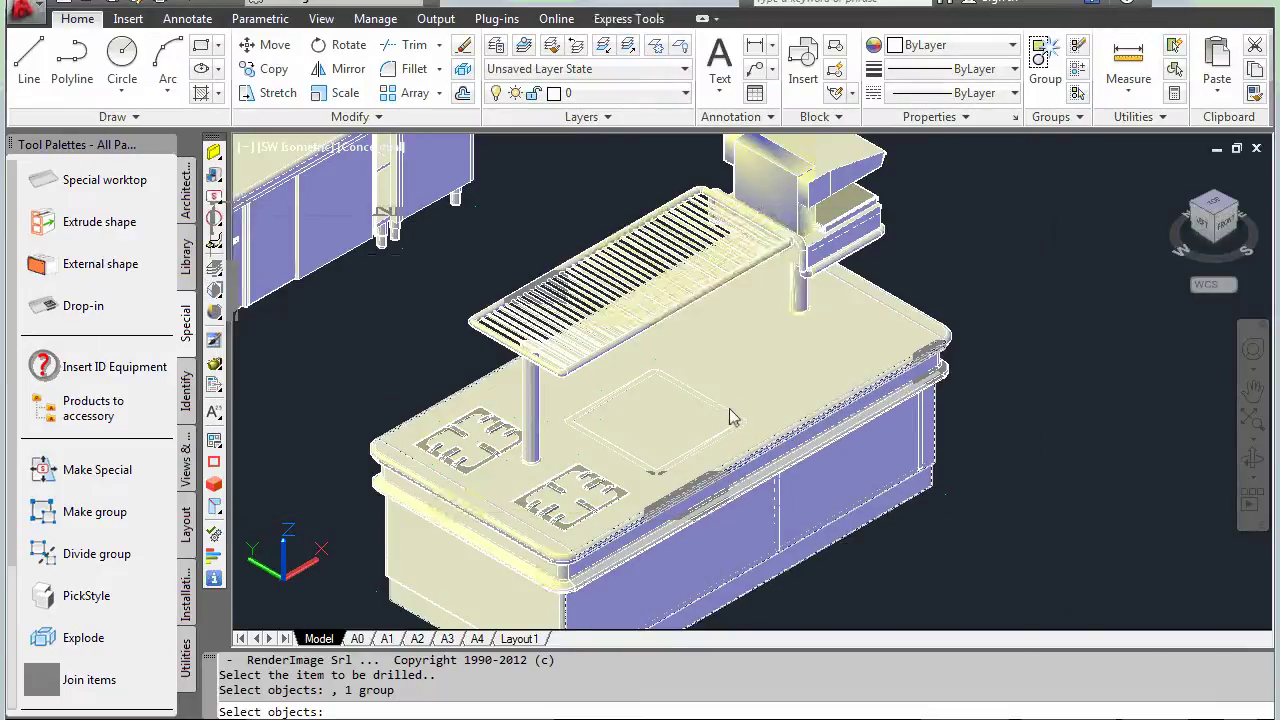
{"action": "left_click", "coordinate": [730, 418]}
{"action": "left_click", "coordinate": [549, 485]}
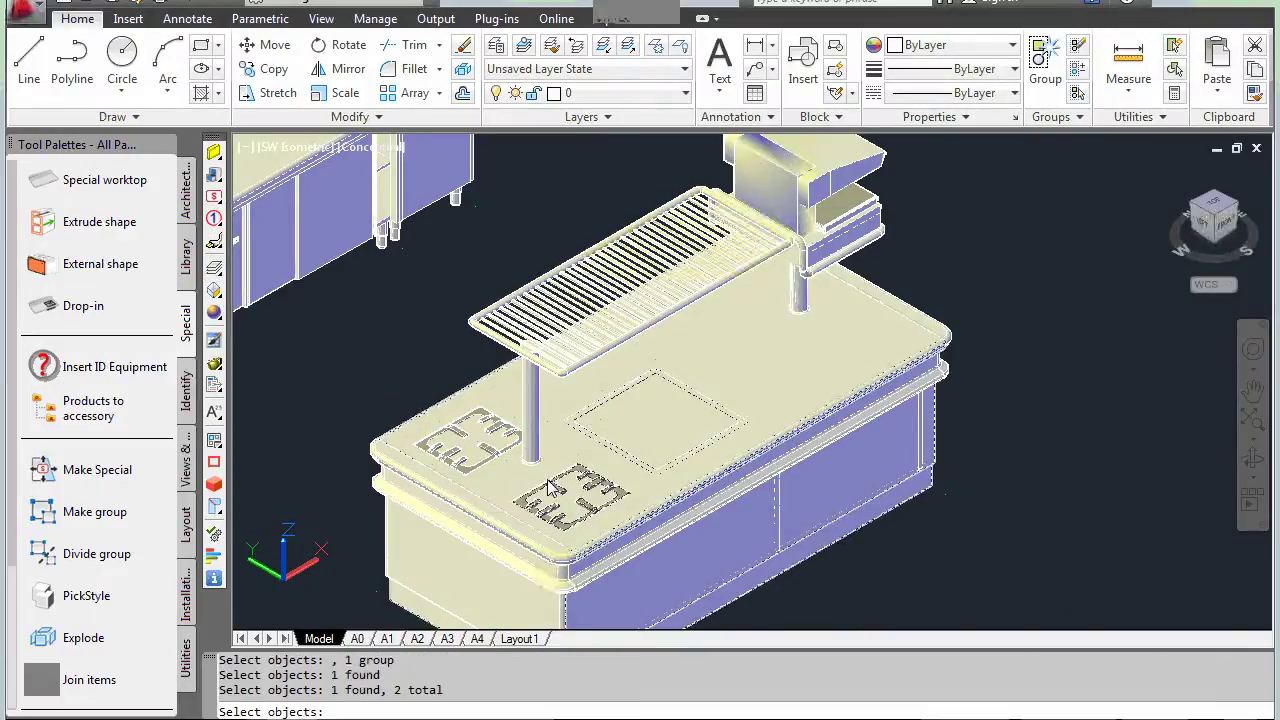
{"action": "left_click", "coordinate": [490, 446]}
{"action": "left_click", "coordinate": [786, 535]}
{"action": "key", "text": "Return"}
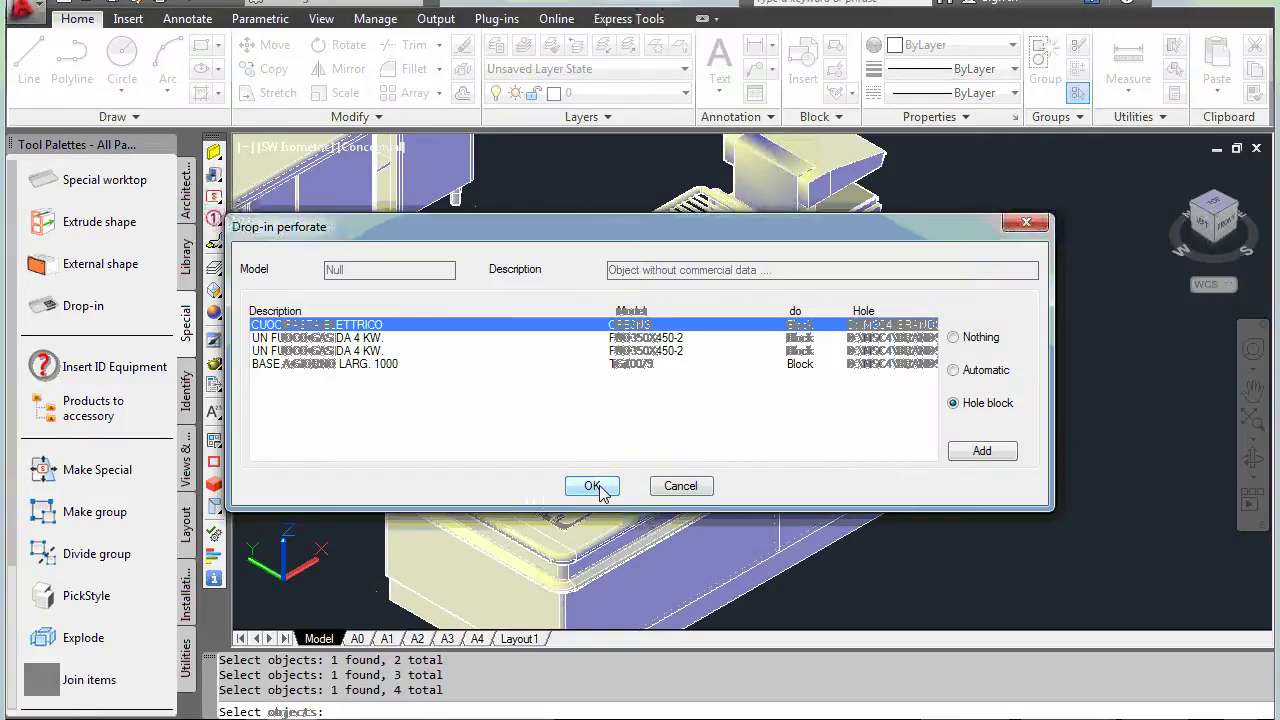
{"action": "left_click", "coordinate": [597, 487]}
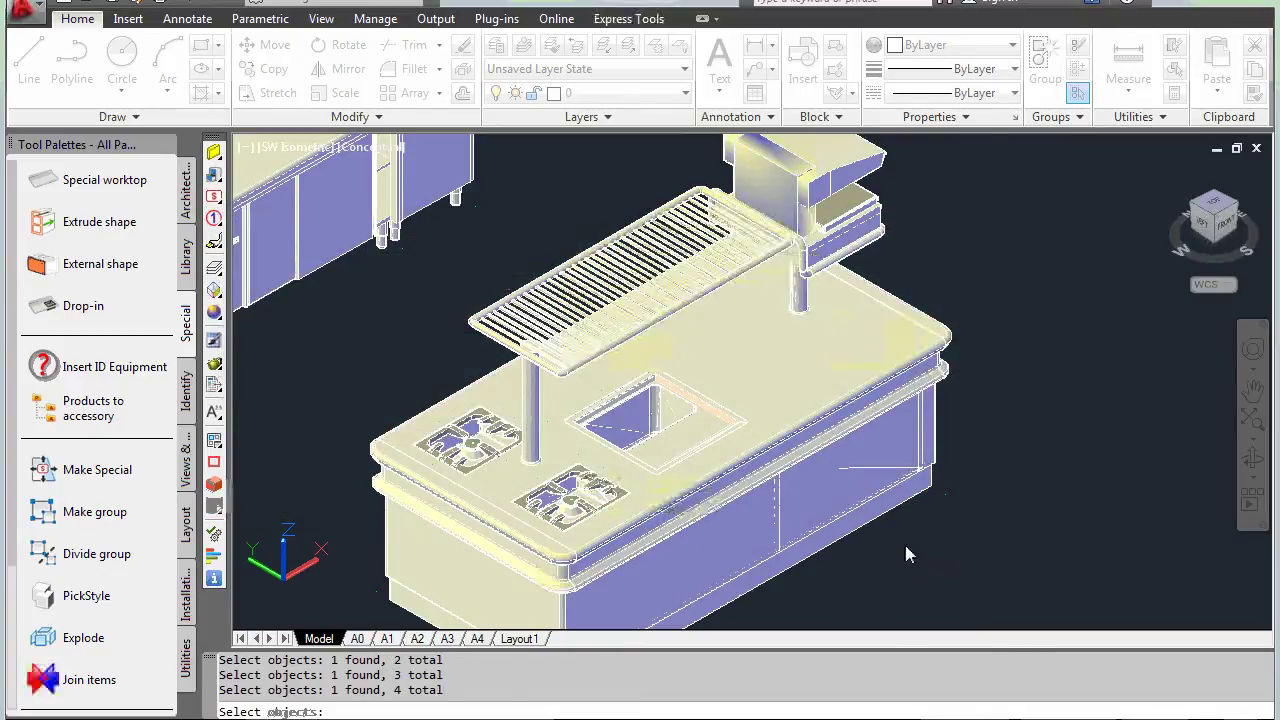
{"action": "left_click", "coordinate": [688, 417]}
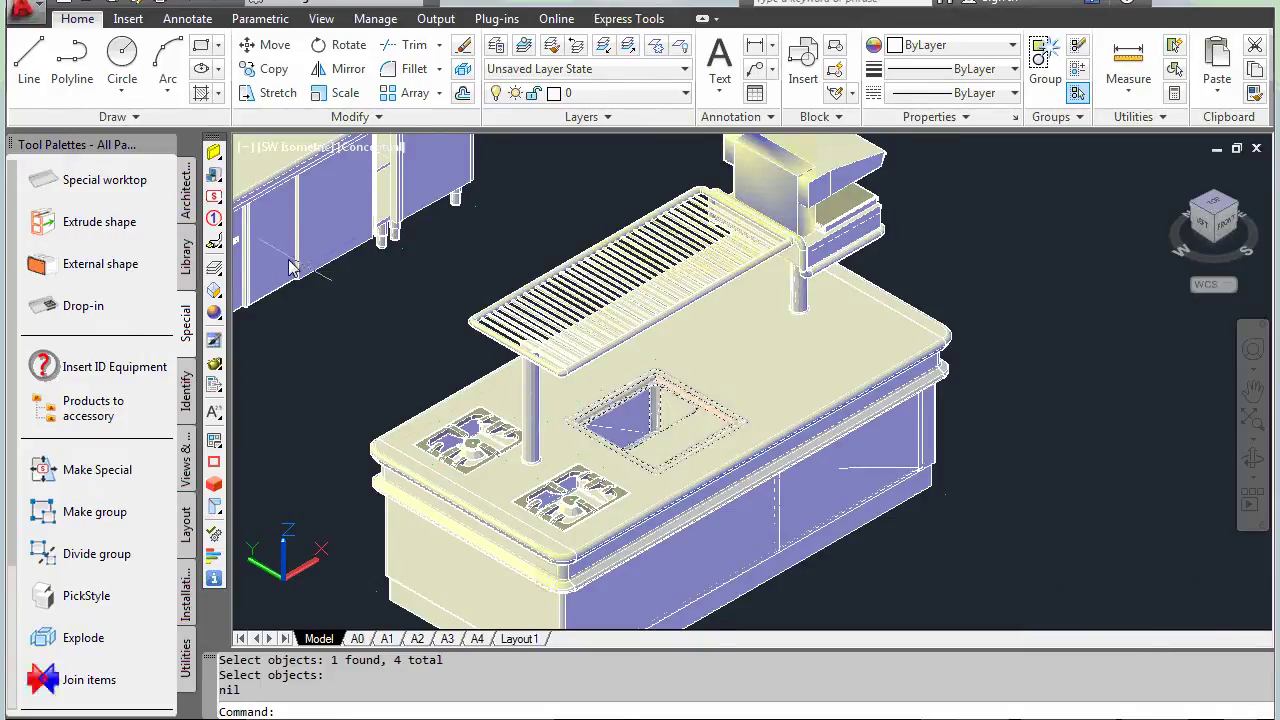
{"action": "left_click_drag", "start_coordinate": [213, 310], "coordinate": [343, 318]}
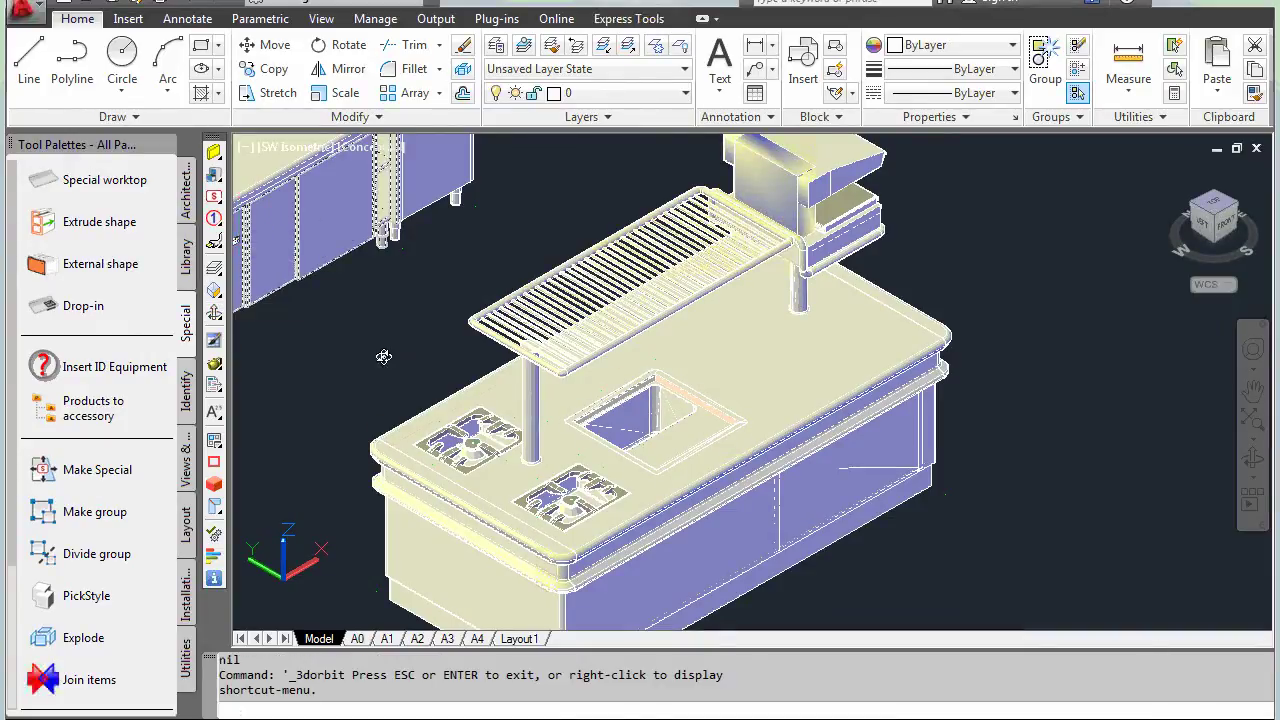
{"action": "mouse_move", "coordinate": [547, 512]}
{"action": "left_mouse_down"}
{"action": "mouse_move", "coordinate": [502, 459]}
{"action": "mouse_move", "coordinate": [588, 464]}
{"action": "mouse_move", "coordinate": [582, 500]}
{"action": "mouse_move", "coordinate": [552, 505]}
{"action": "left_mouse_up"}
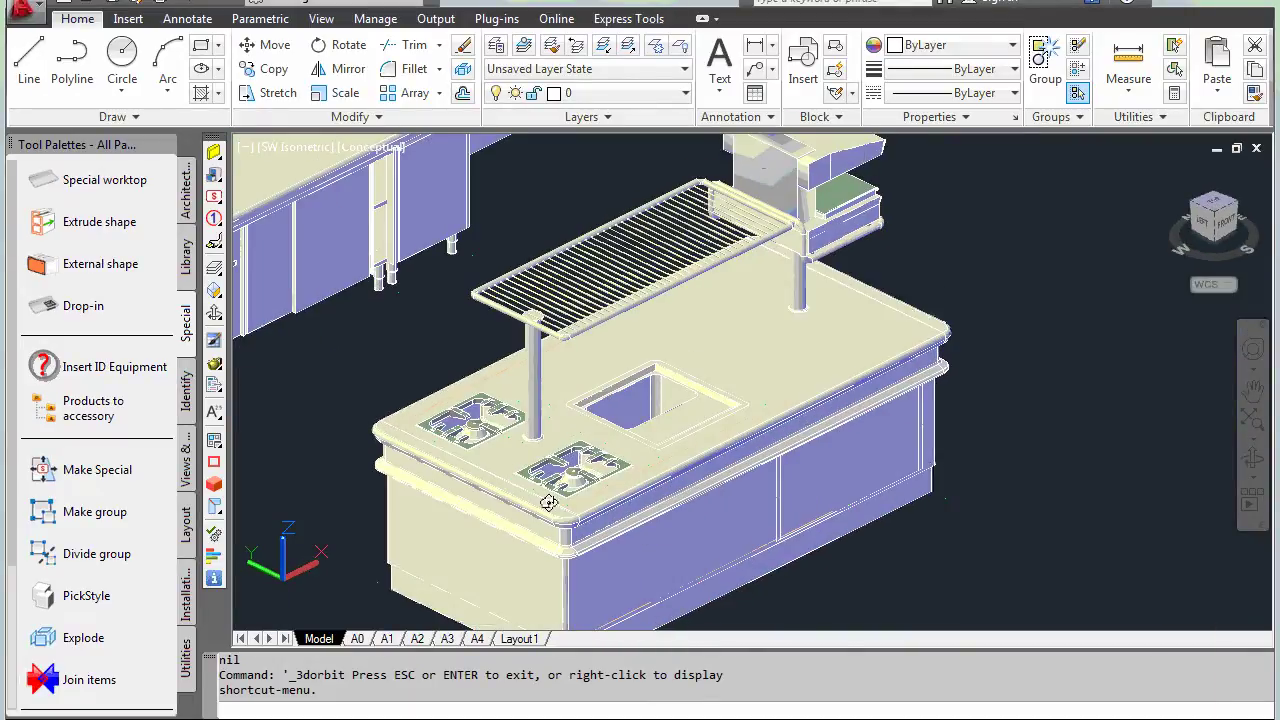
{"action": "right_click", "coordinate": [552, 505]}
{"action": "left_click", "coordinate": [588, 518]}
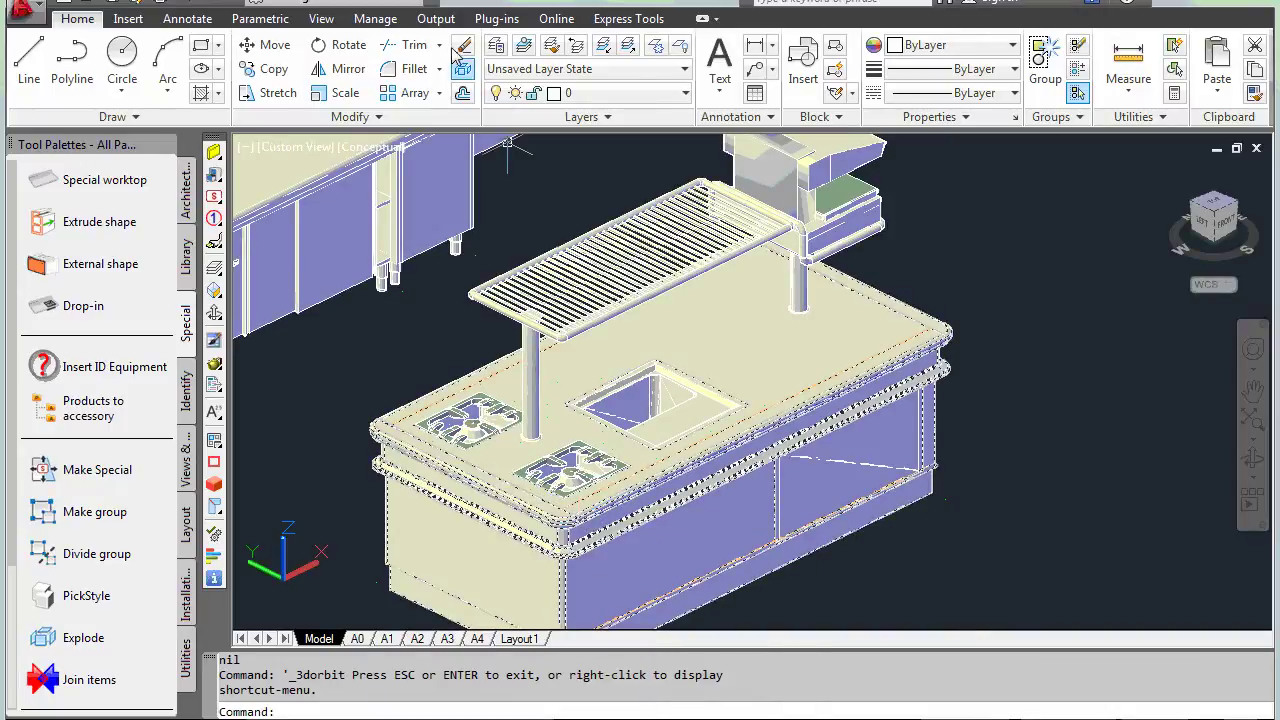
{"action": "left_click", "coordinate": [188, 5]}
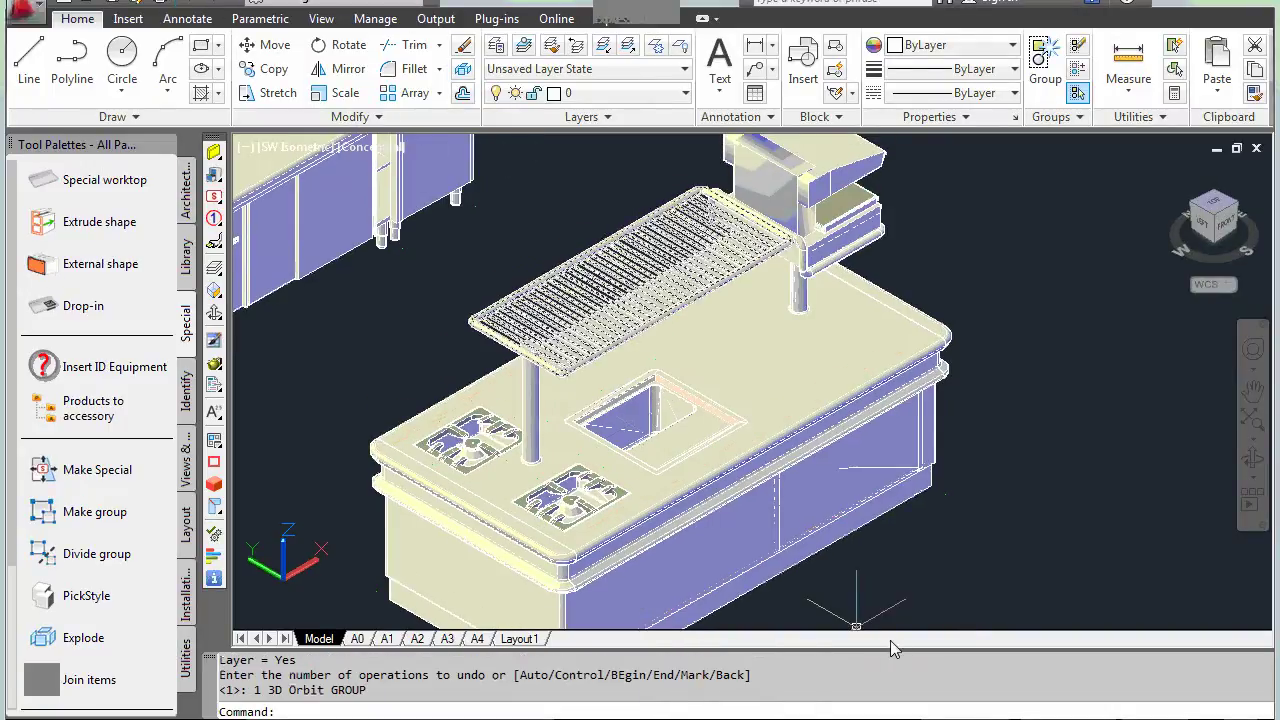
- Move the kitchen island group, selecting it and picking its base point
{"action": "key", "text": "Return"}
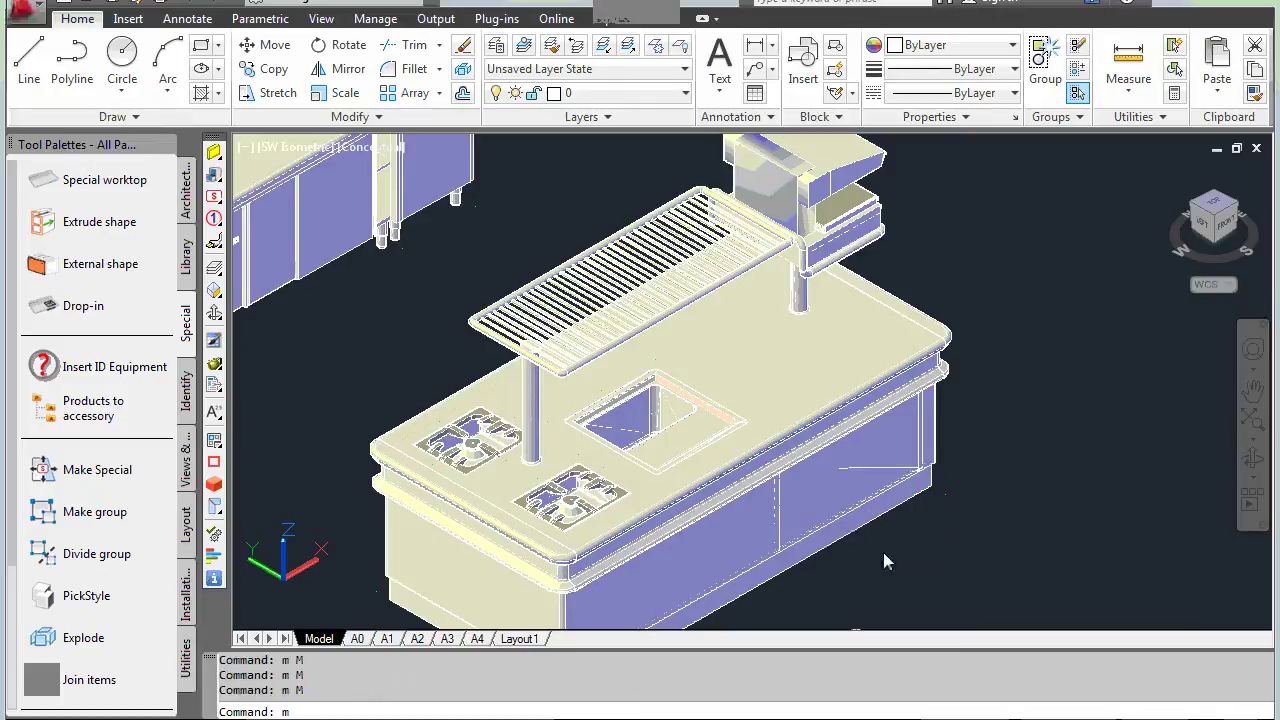
{"action": "left_click", "coordinate": [800, 543]}
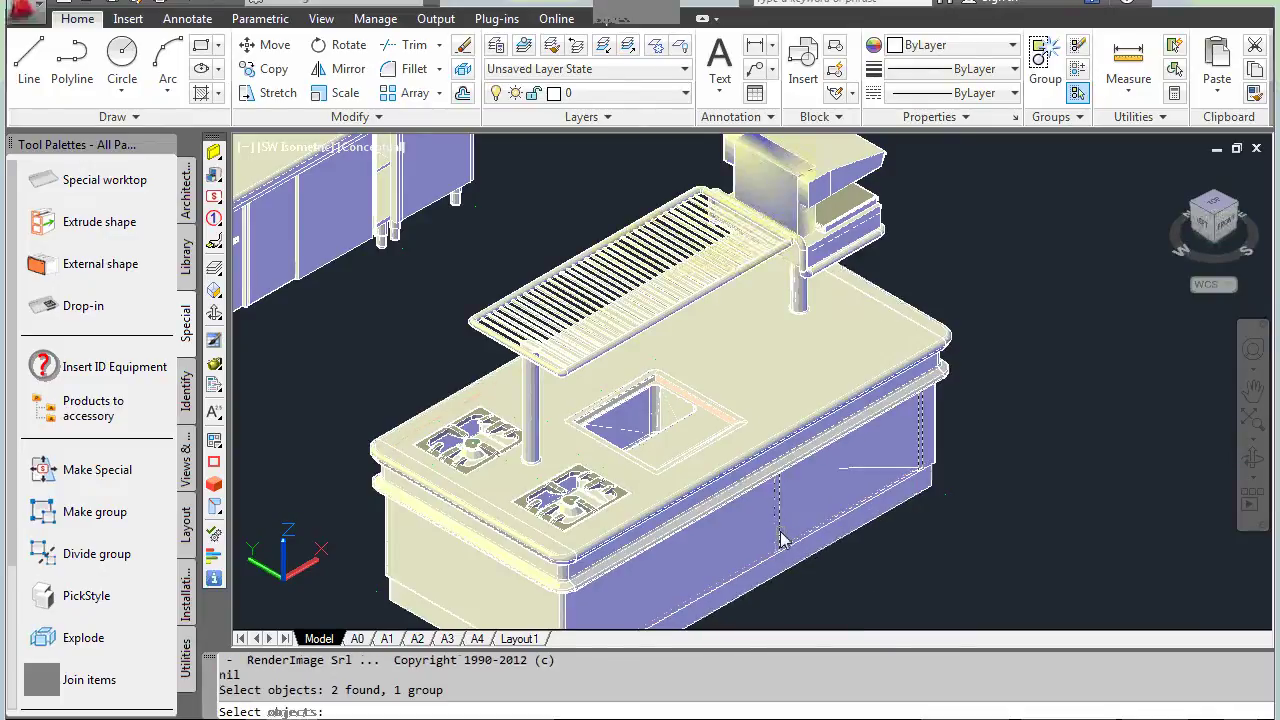
{"action": "key", "text": "Return"}
{"action": "left_click", "coordinate": [832, 552]}
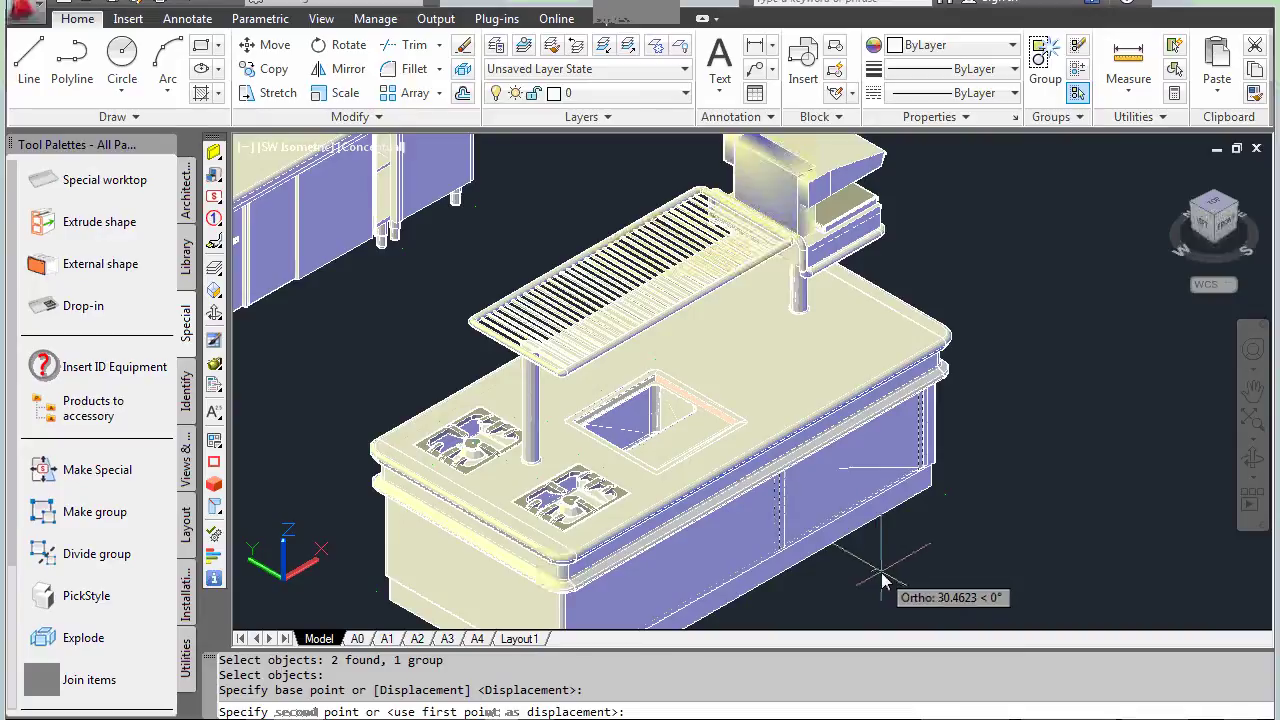
{"action": "scroll", "coordinate": [812, 442], "scroll_direction": "up", "scroll_amount": 2}
{"action": "scroll", "coordinate": [815, 442], "scroll_direction": "up", "scroll_amount": 2}
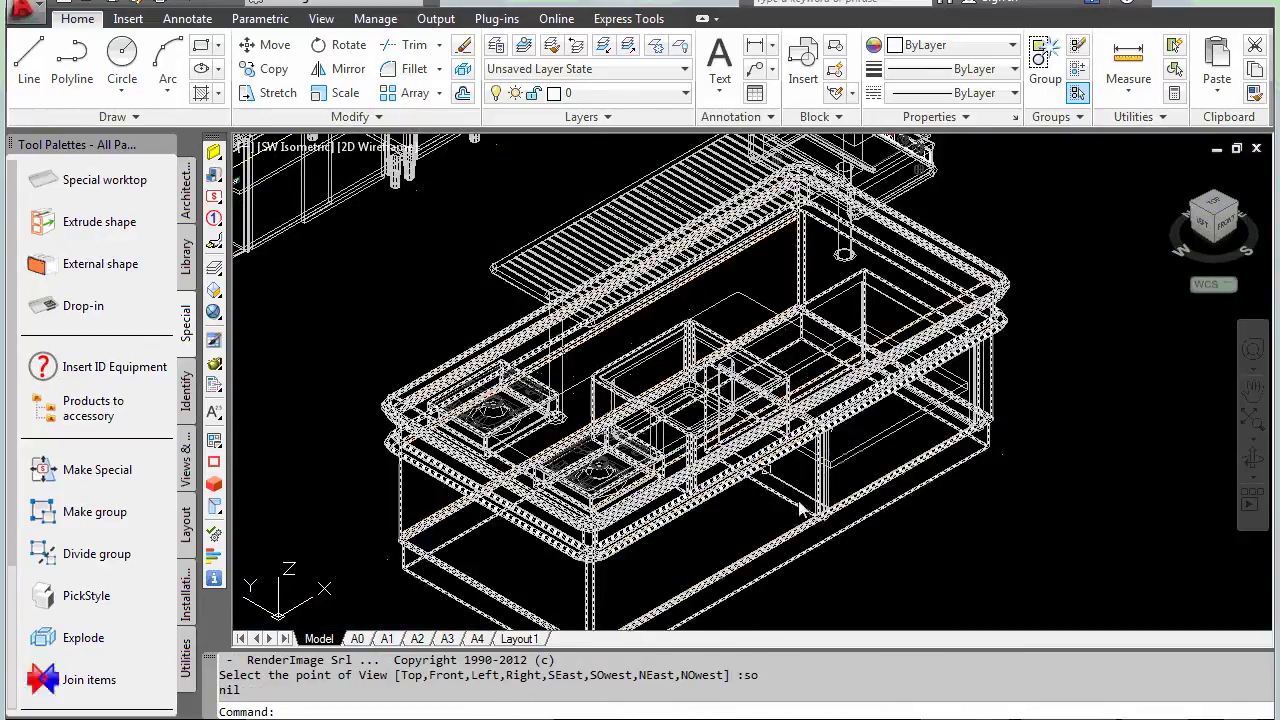
{"action": "left_click", "coordinate": [77, 235]}
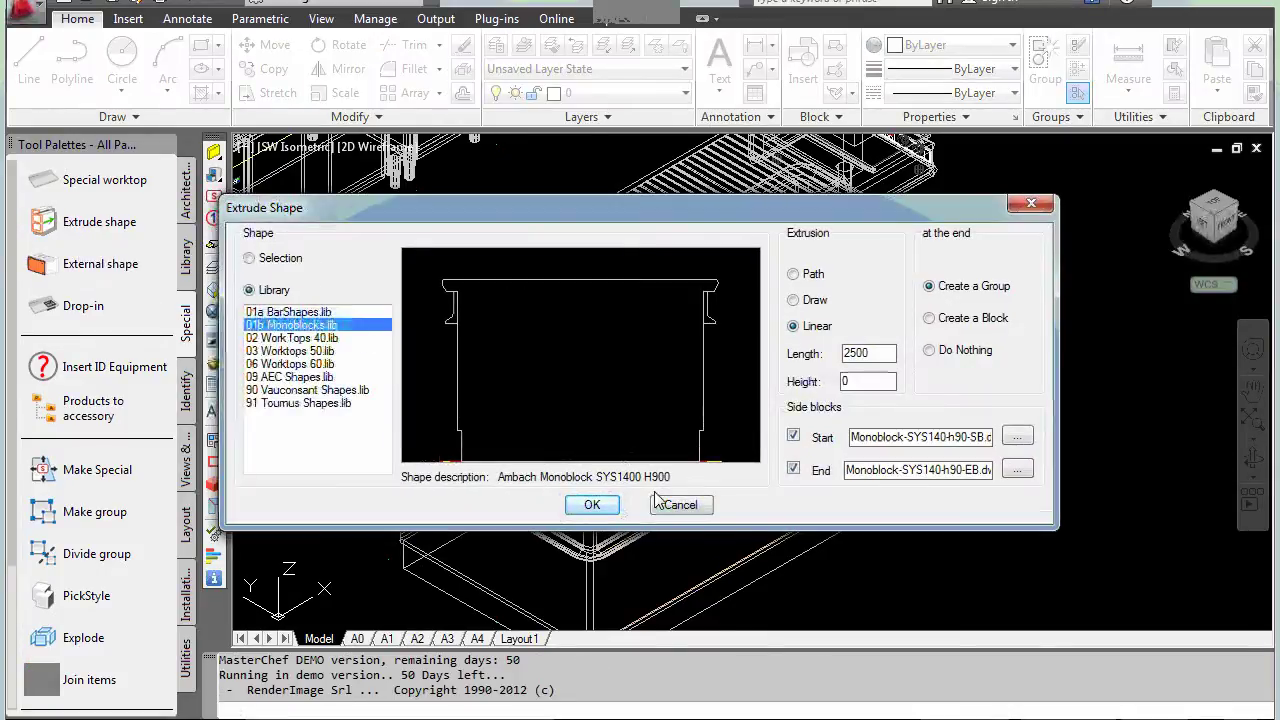
{"action": "left_click", "coordinate": [680, 505]}
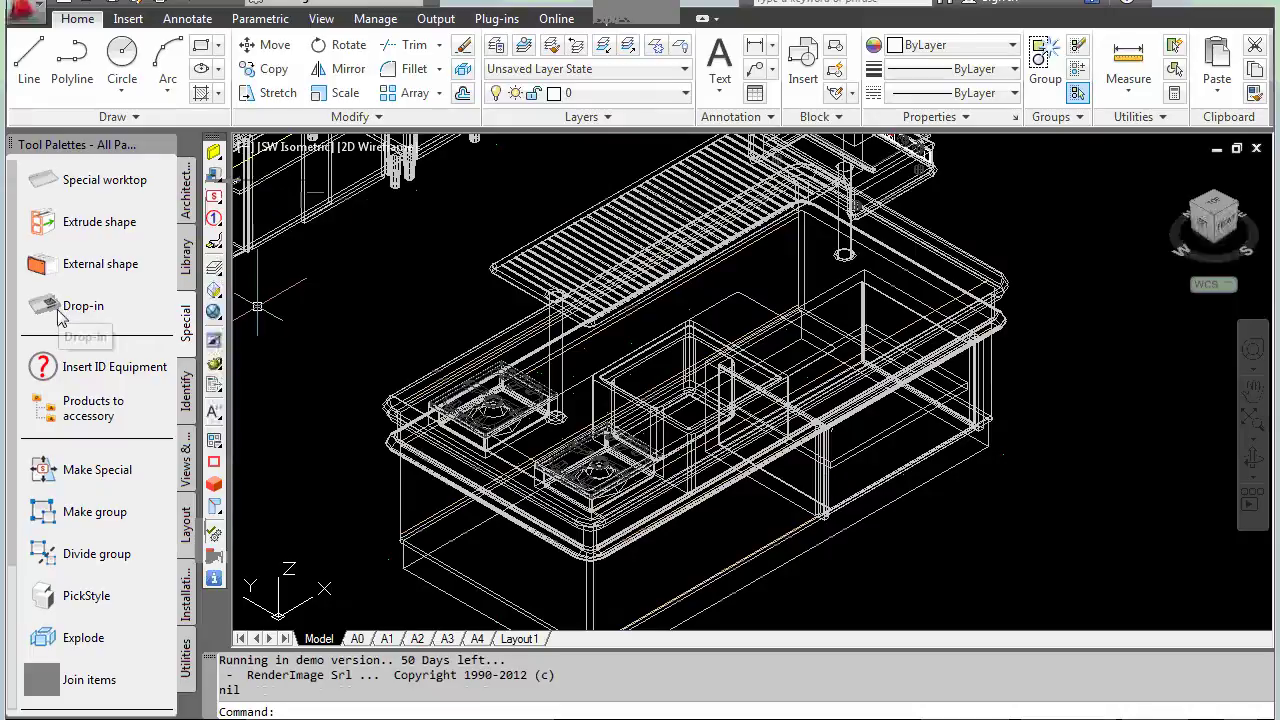